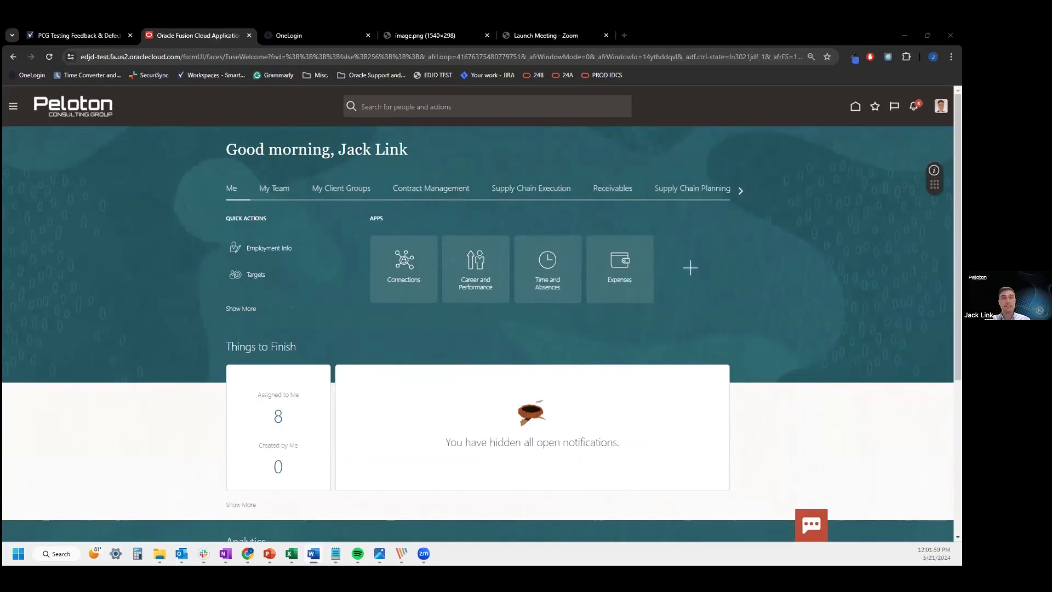
Open the Oracle Digital Assistant chat with the red Ask button on the Fusion home page
left_click(810, 524)
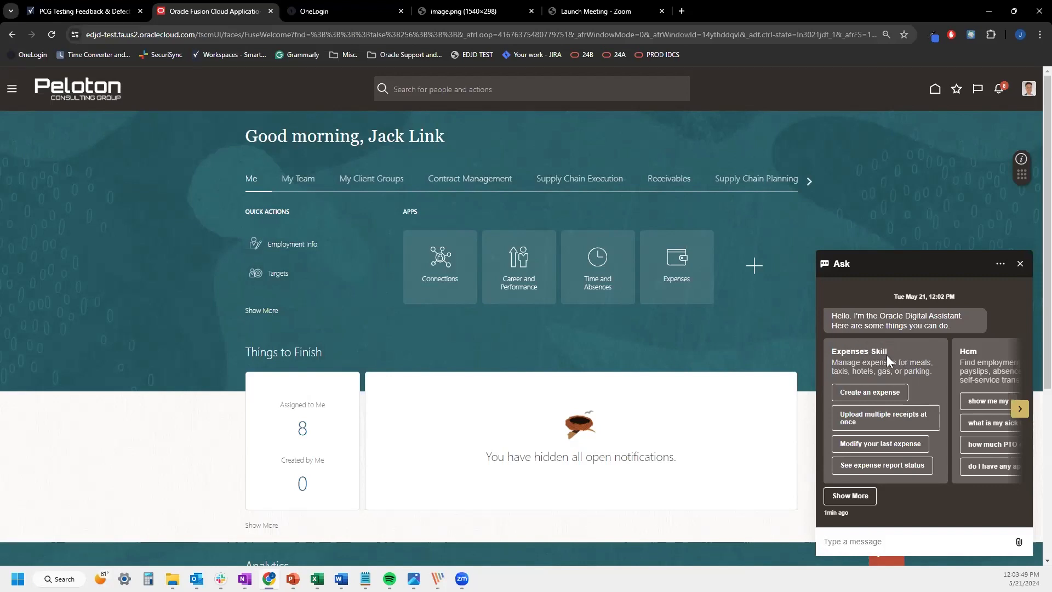
Ask the assistant to 'Create an expense' from the Expenses Skill card
left_click(864, 393)
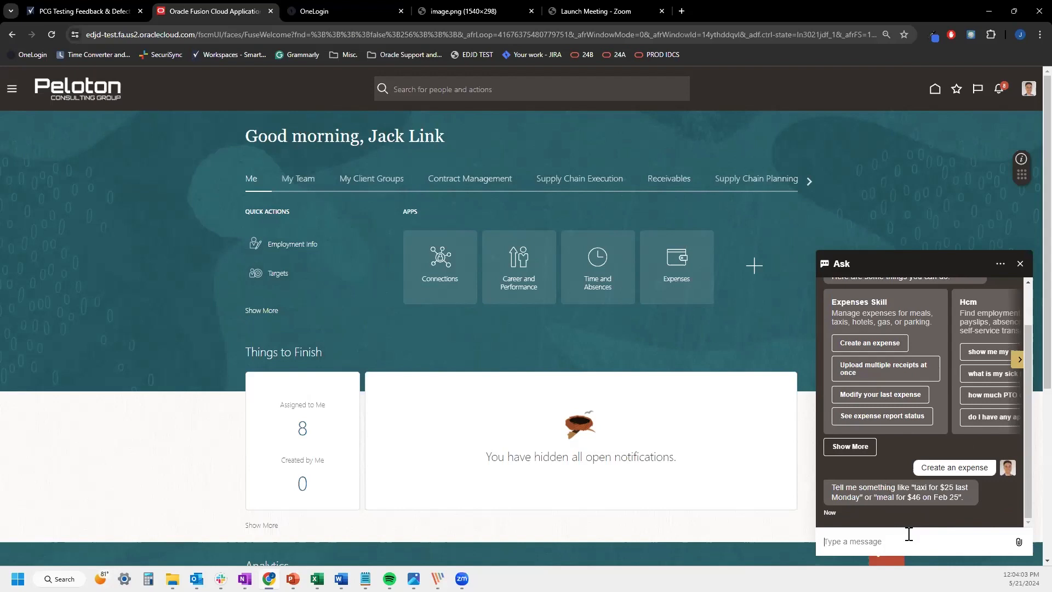
Describe the expense as a meal at Kings fish house during travel
type("meal")
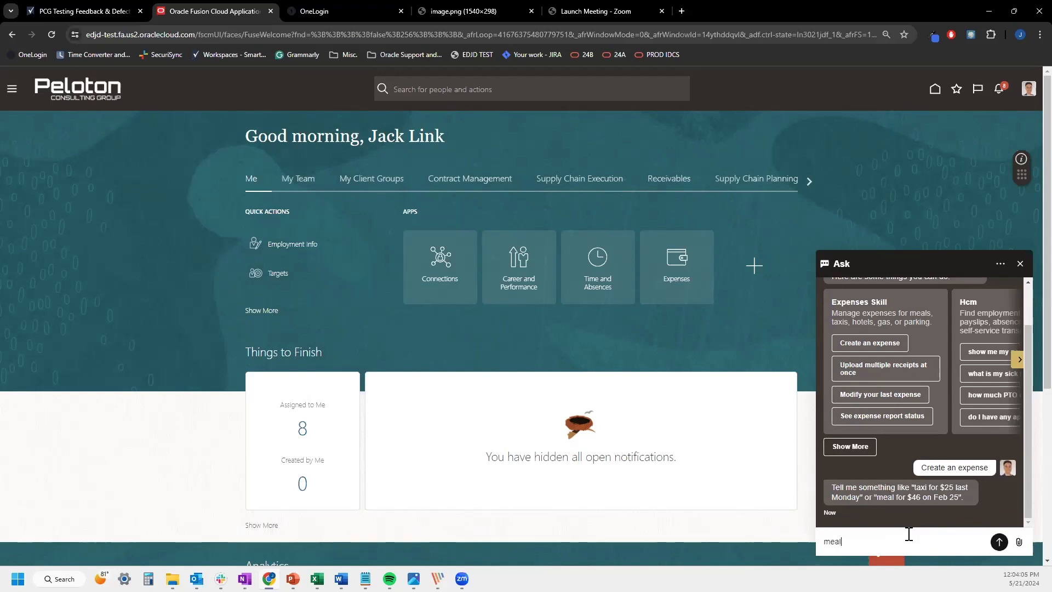
type(" at King sfish hou")
key("BackSpace")
key("BackSpace")
key("BackSpace")
key("BackSpace")
key("BackSpace")
key("BackSpace")
key("BackSpace")
key("BackSpace")
key("BackSpace")
key("BackSpace")
type("s fish house")
key("Return")
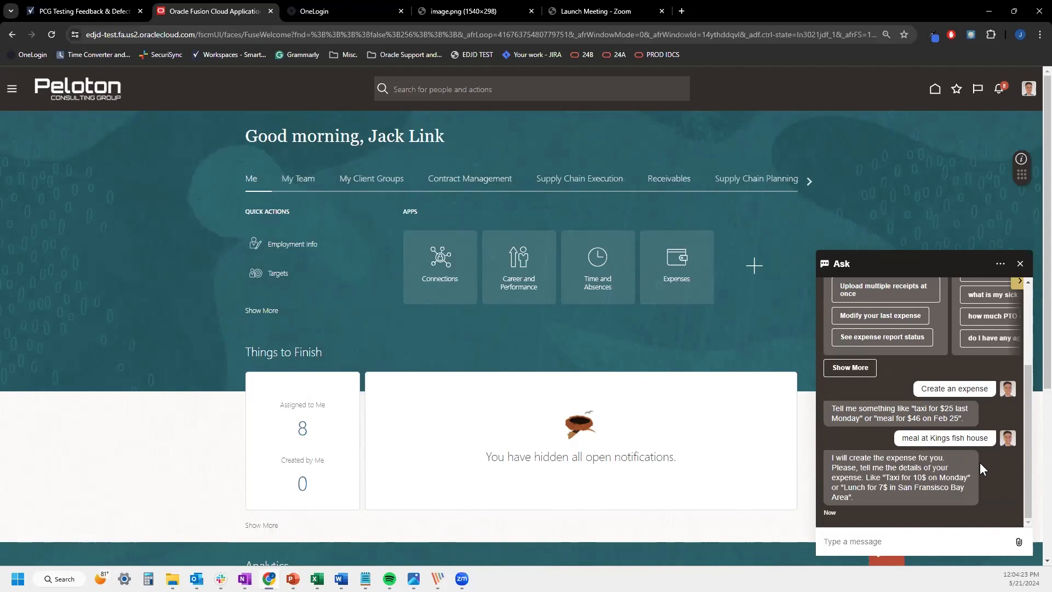
type("meal ")
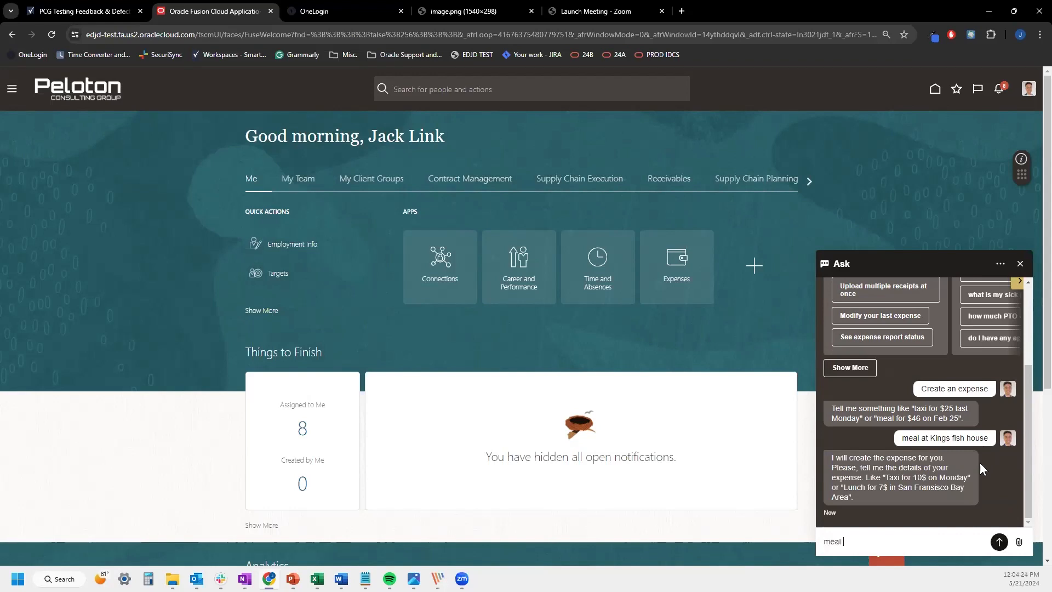
type("during travel")
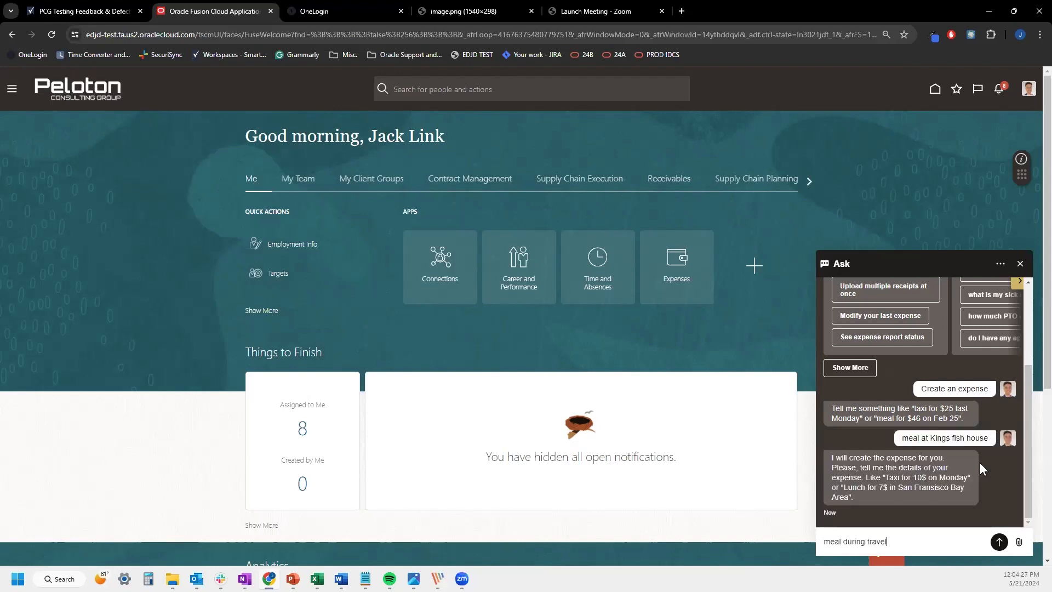
key("Return")
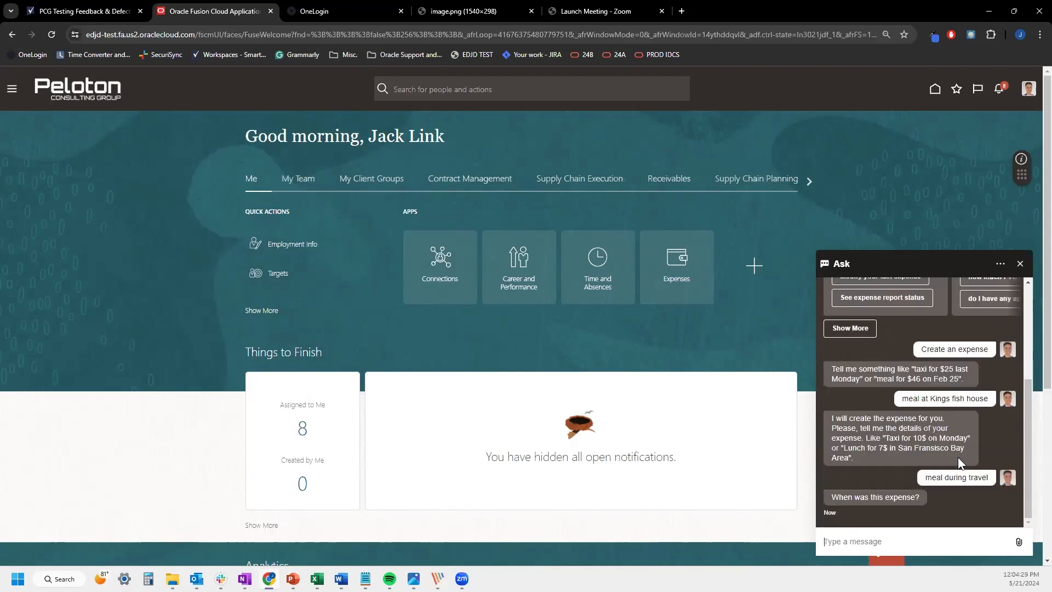
Give the expense date as Sunday and the amount as $110
type("Sunday")
key("Return")
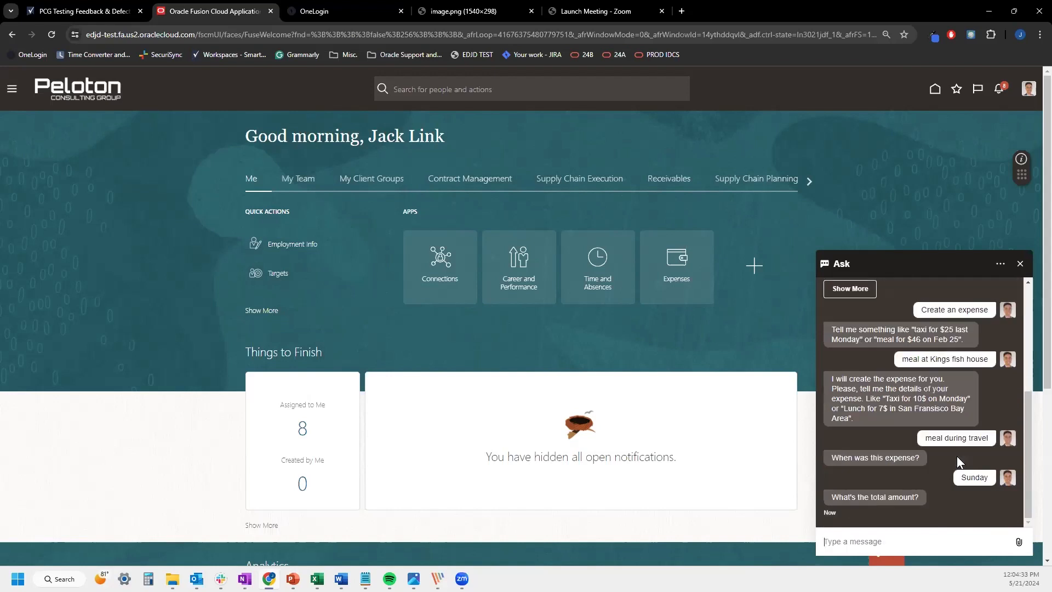
type("$110")
key("Return")
scroll(949, 453, "up", 4)
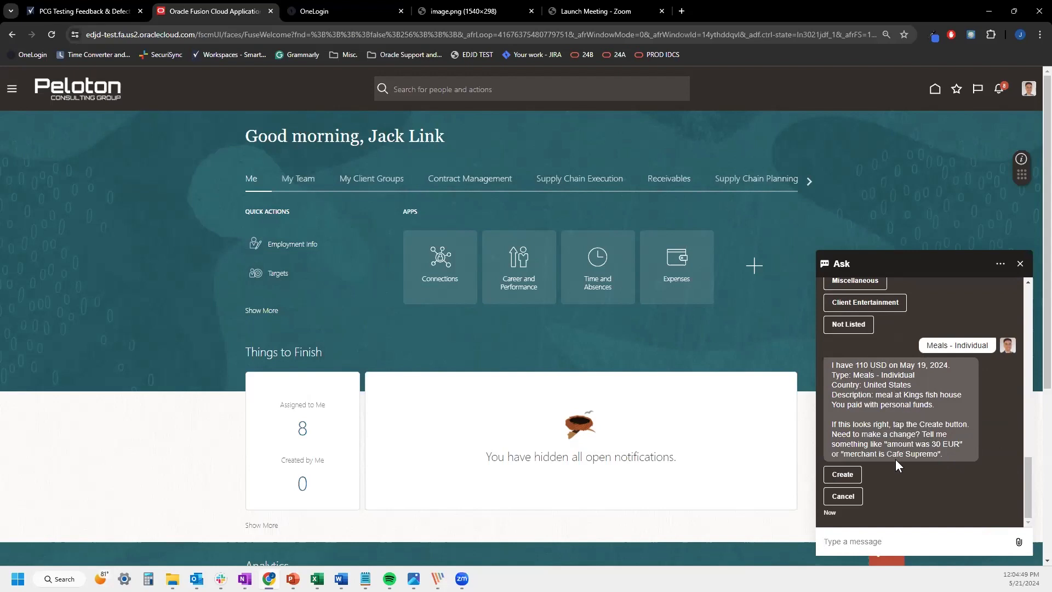
Confirm the drafted expense, choose Upload Now, and share the receipt image
left_click(849, 475)
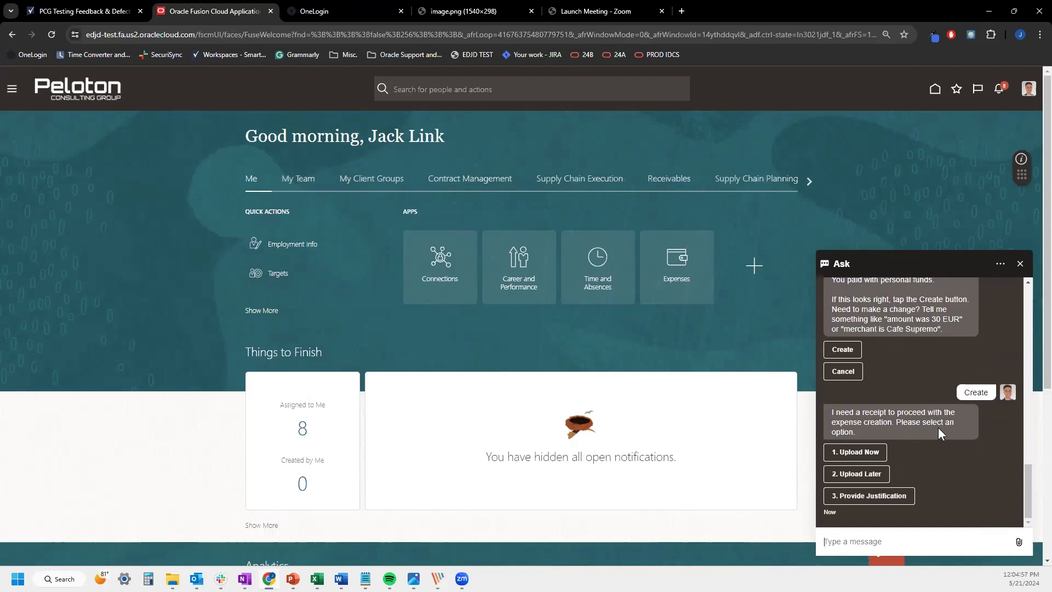
left_click(880, 452)
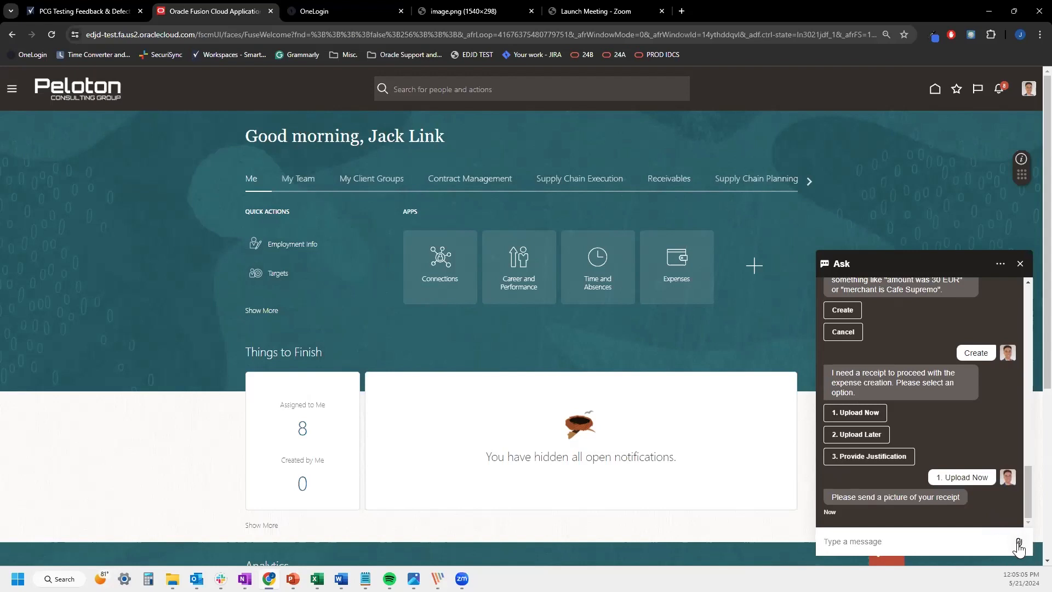
left_click(1019, 543)
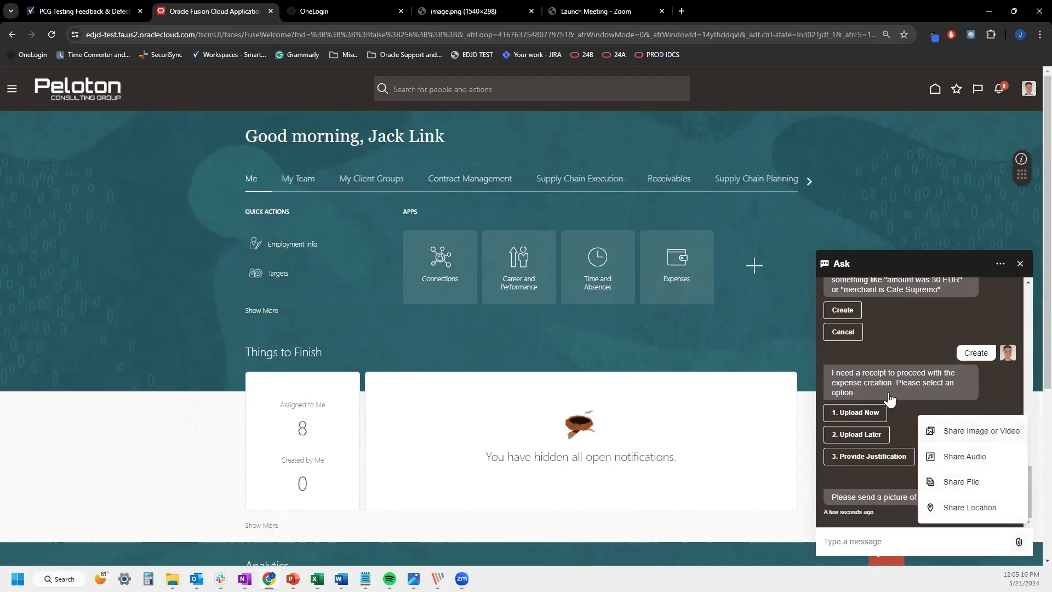
left_click(984, 432)
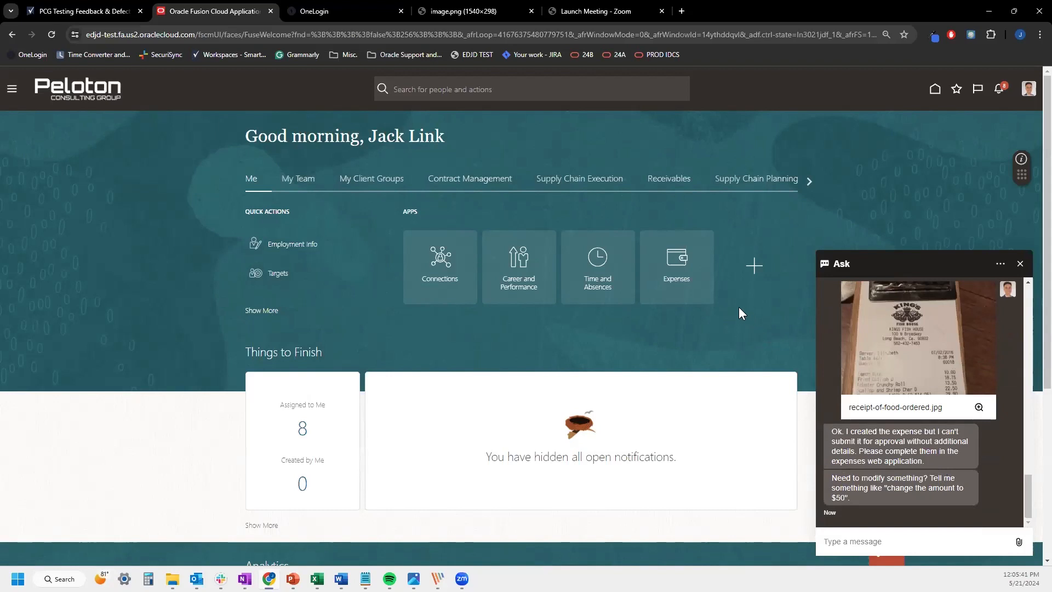
Open the Expenses app and end the Ask chat conversation
left_click(678, 262)
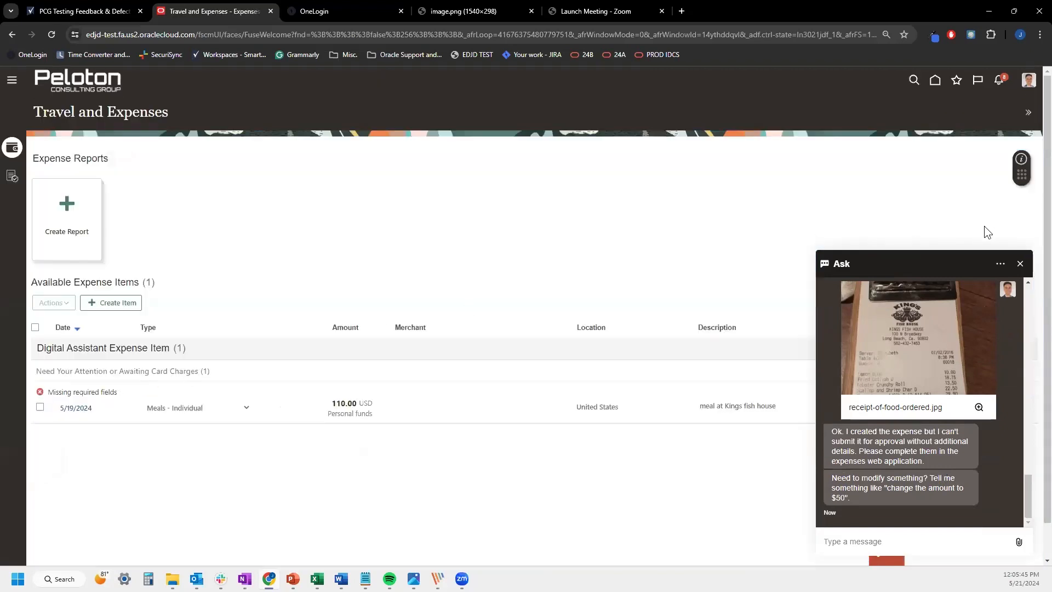
left_click(1020, 263)
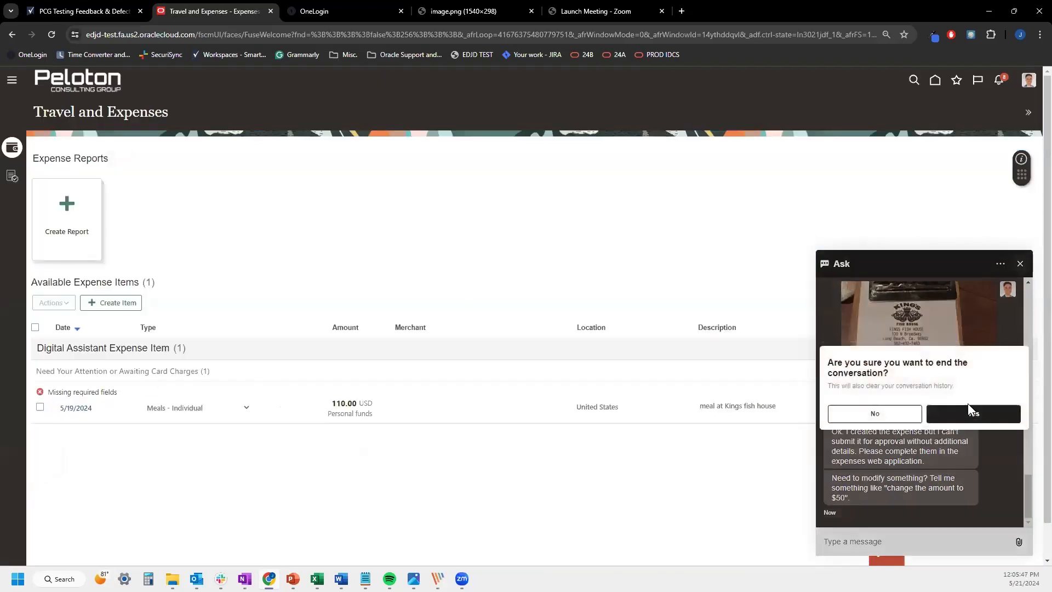
left_click(970, 408)
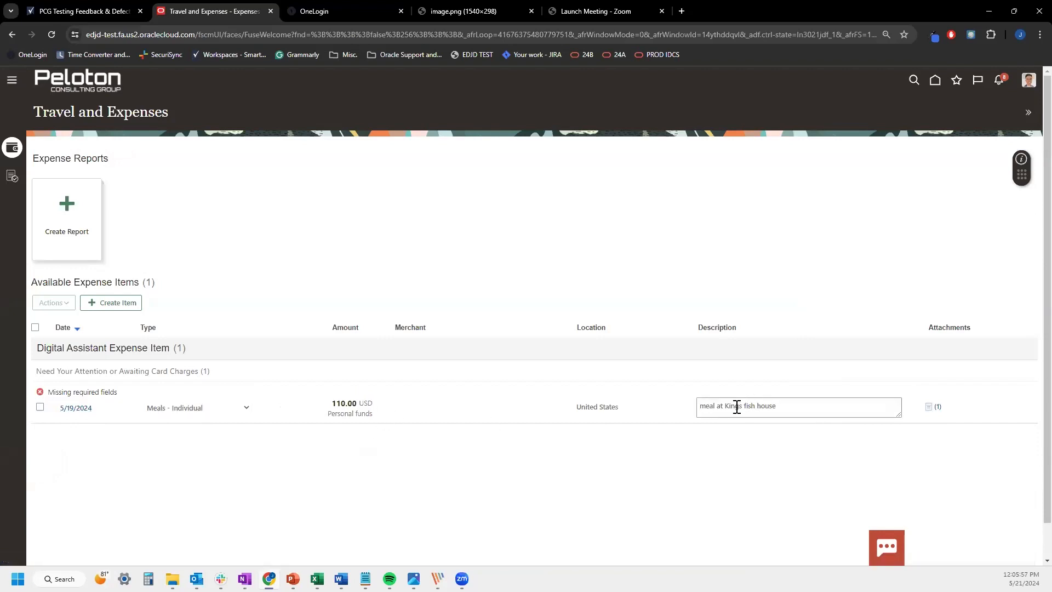
Review the 5/19/2024 110.00 USD expense item, then return home
left_click(73, 408)
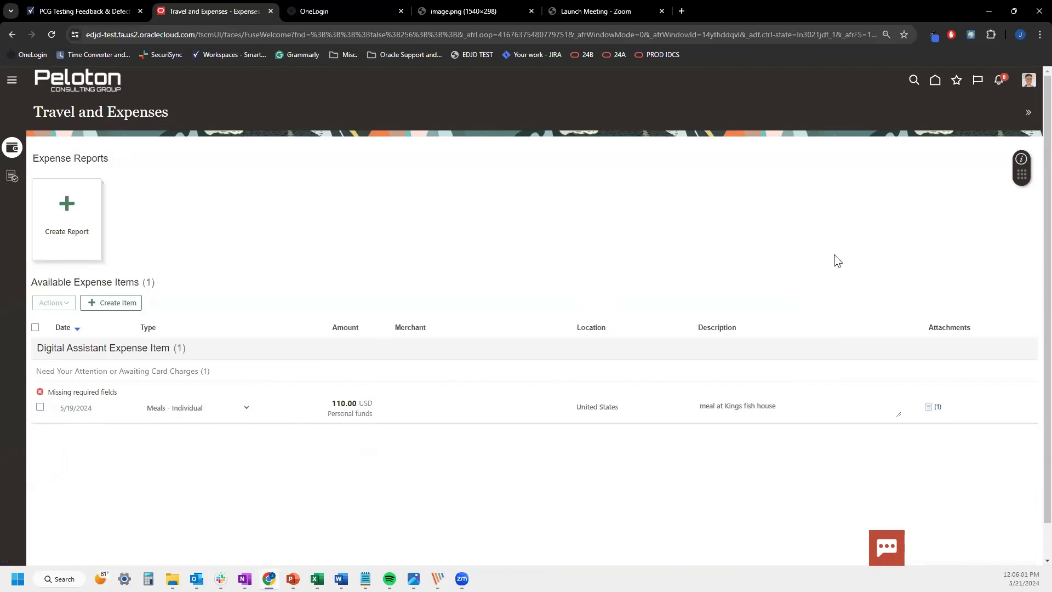
left_click_drag(743, 220, 768, 219)
left_click(801, 228)
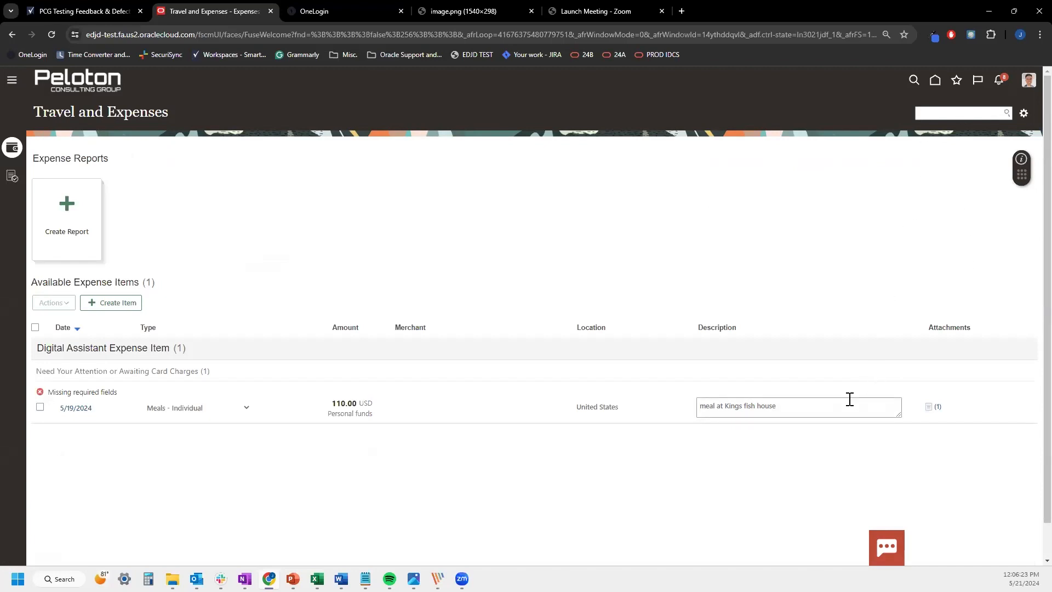
left_click(932, 101)
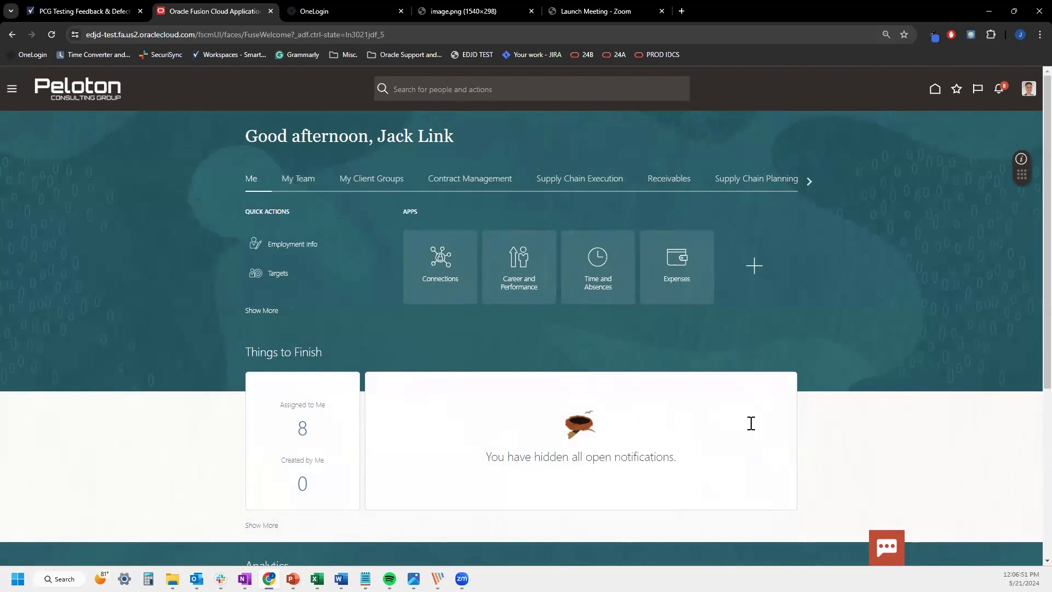
Start a fresh Ask chat, then close it and confirm ending the conversation
left_click(886, 546)
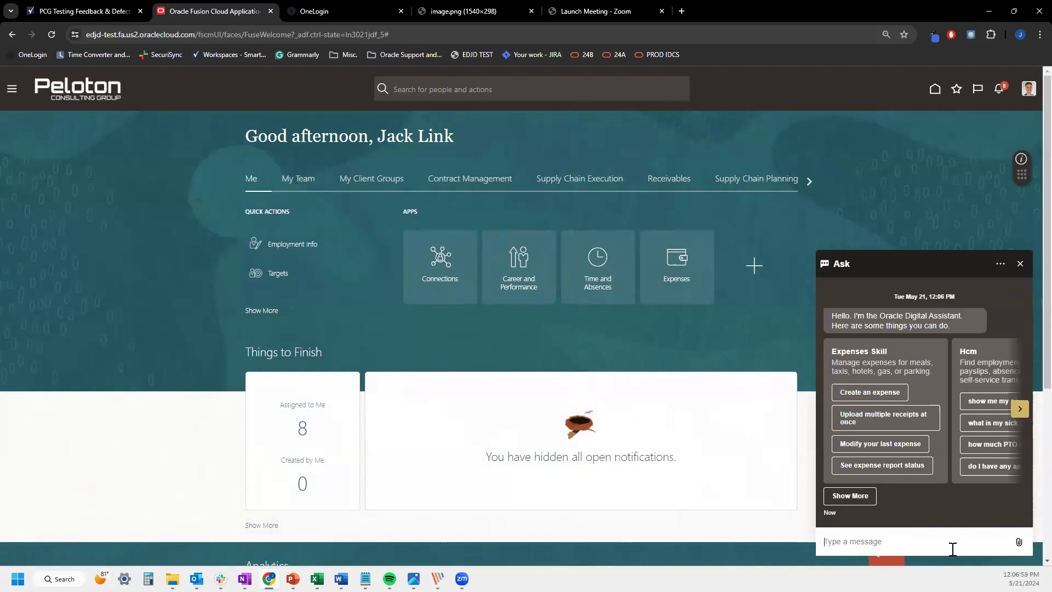
left_click(1020, 264)
left_click(964, 414)
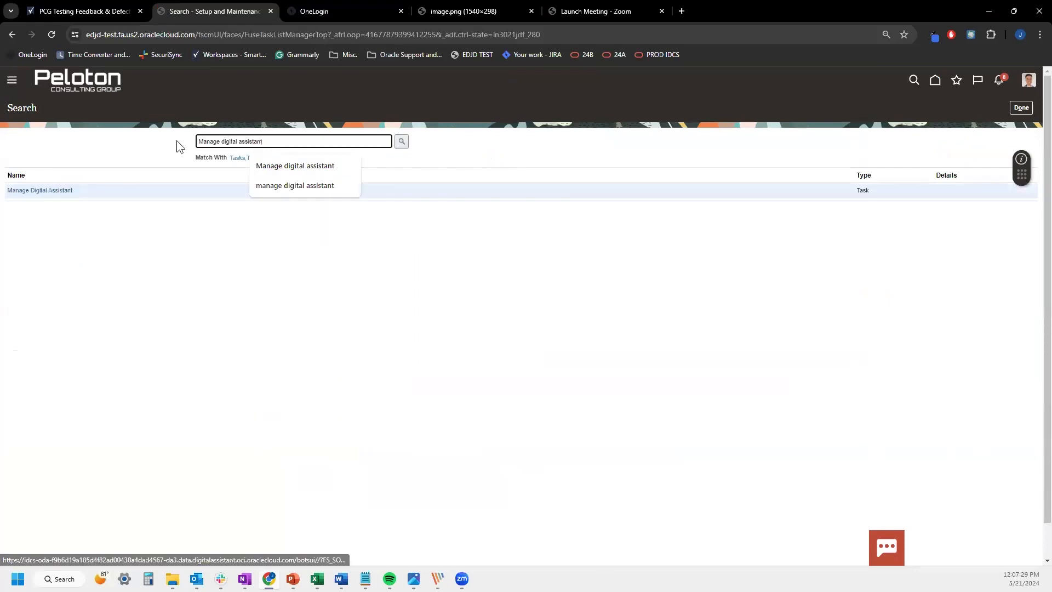
Dismiss the suggestion dropdown for the 'Manage digital assistant' search
left_click(476, 155)
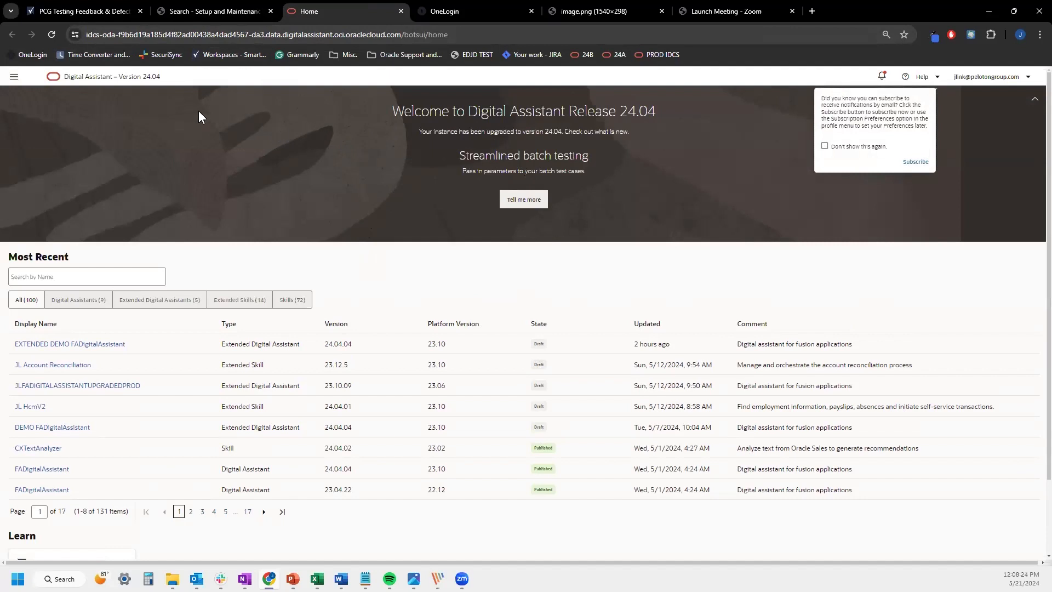
Navigate via the side menu to Development > Digital Assistants
left_click(14, 77)
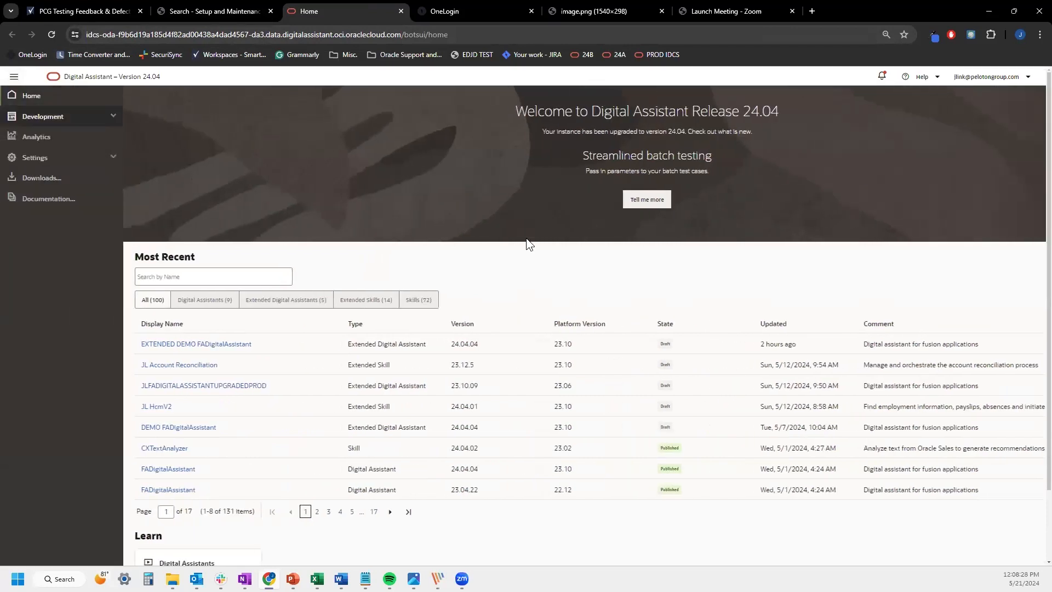
left_click(66, 157)
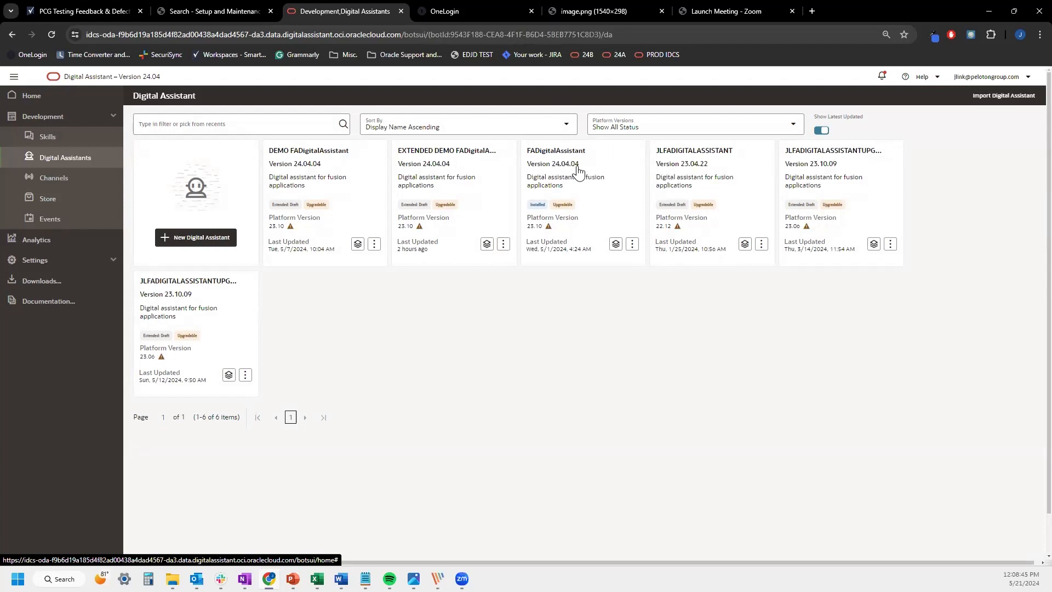
Browse the Skill Store to the FADigitalAssistant entry, then return to Digital Assistants
left_click(70, 200)
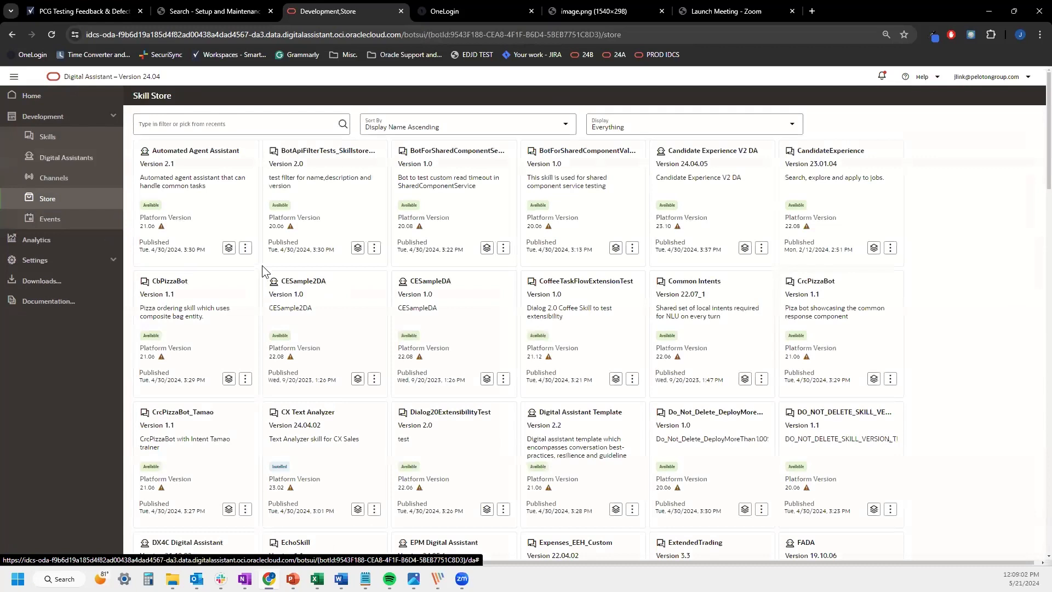
scroll(263, 261, "down", 2)
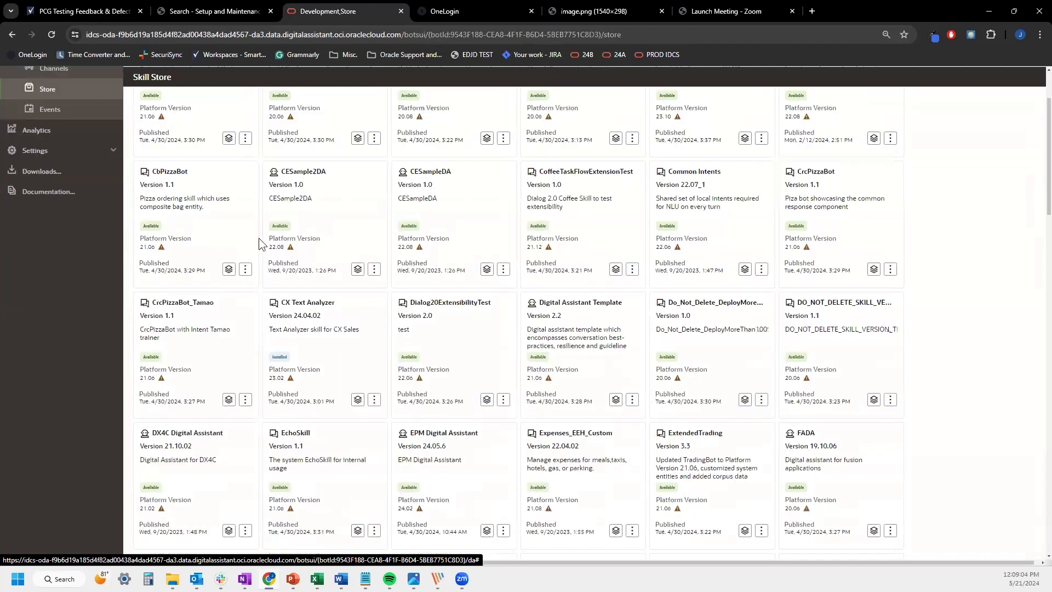
scroll(259, 238, "down", 1)
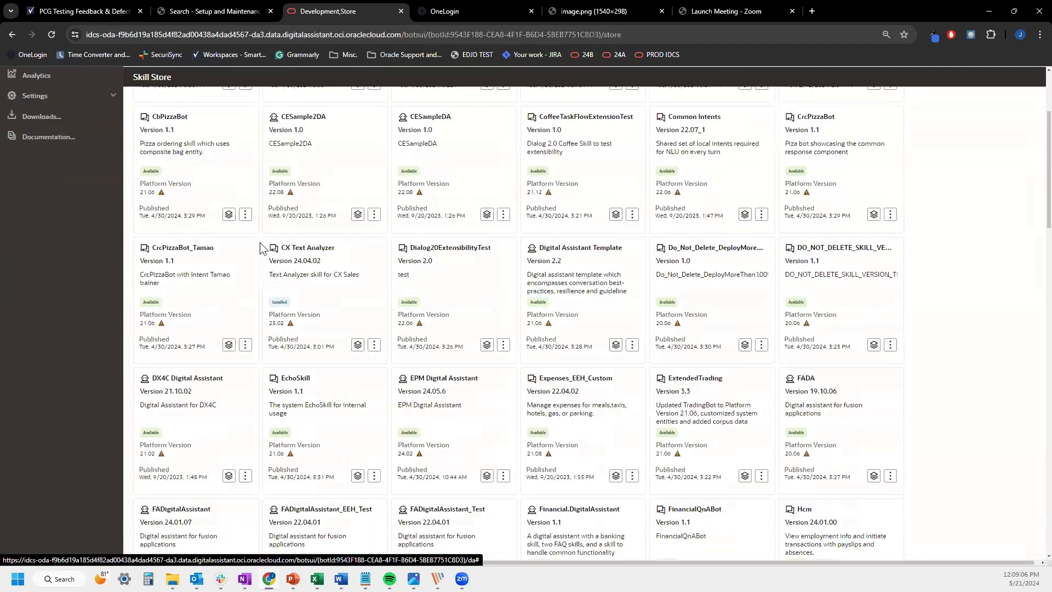
scroll(260, 243, "down", 2)
scroll(253, 291, "up", 2)
scroll(187, 294, "down", 3)
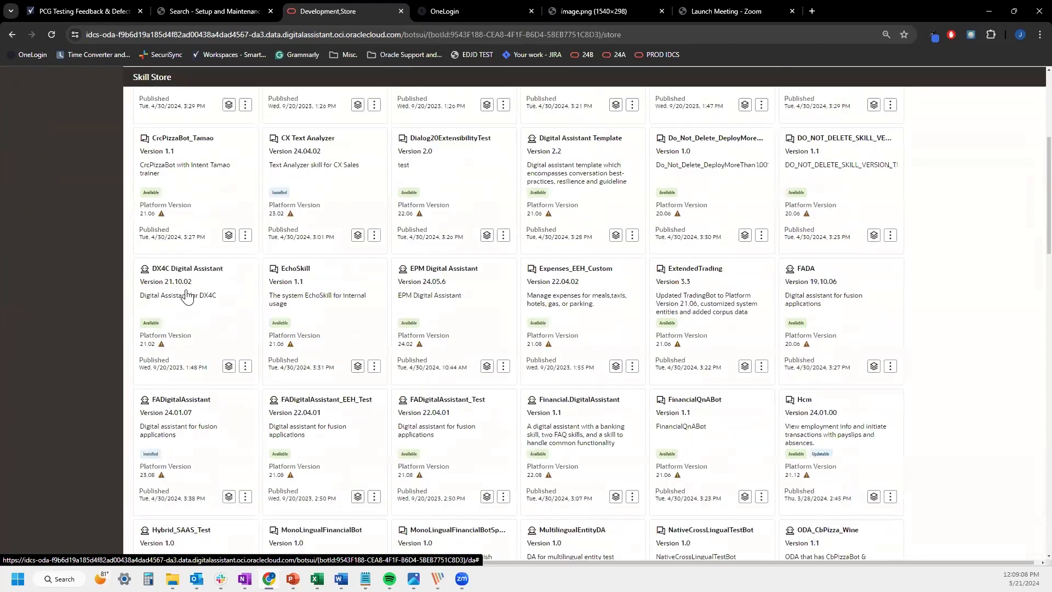
scroll(170, 296, "down", 1)
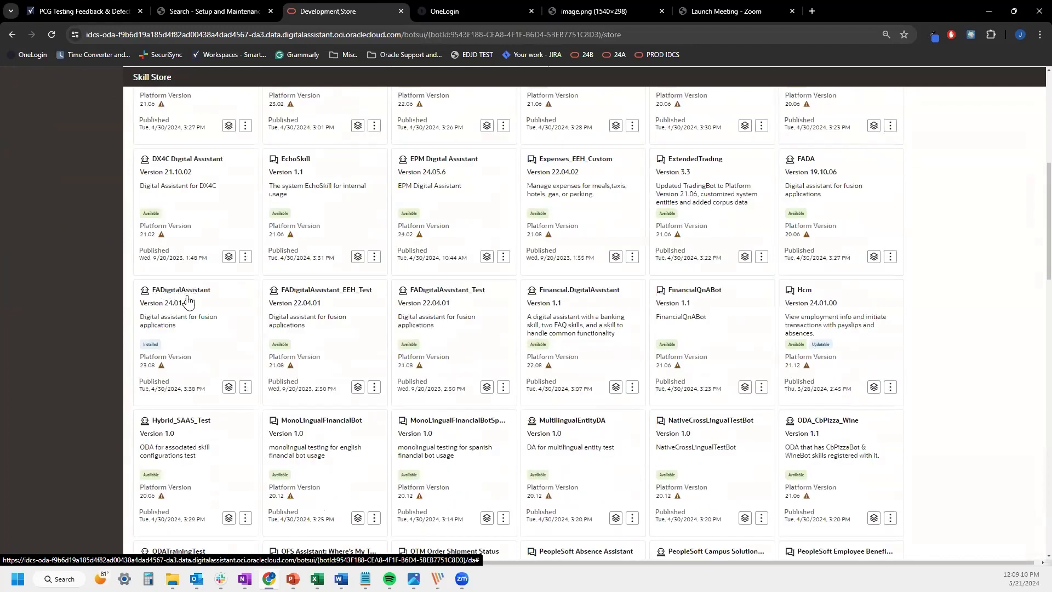
left_click(245, 390)
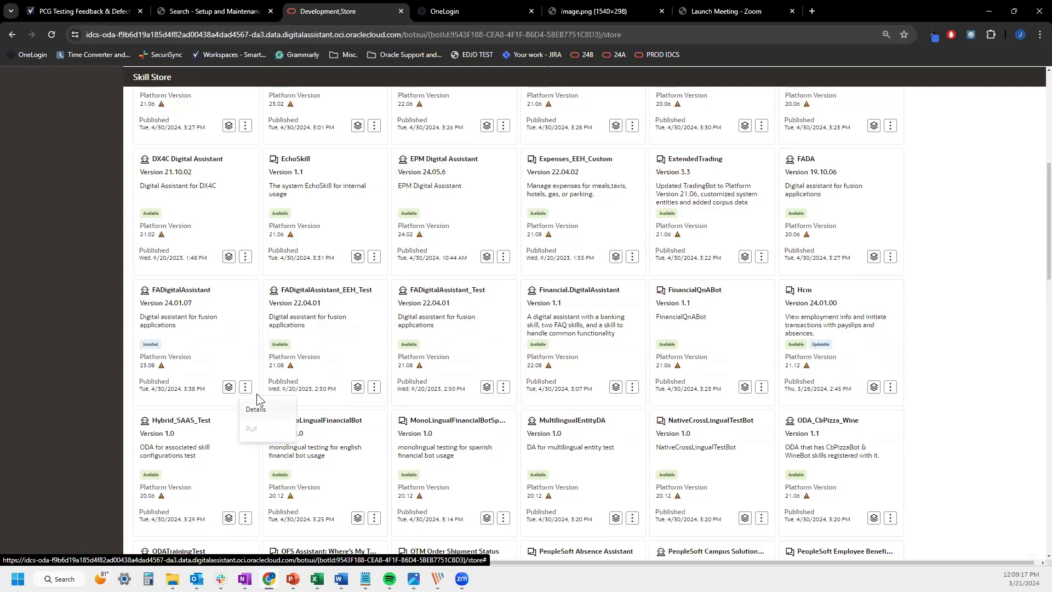
scroll(259, 367, "up", 7)
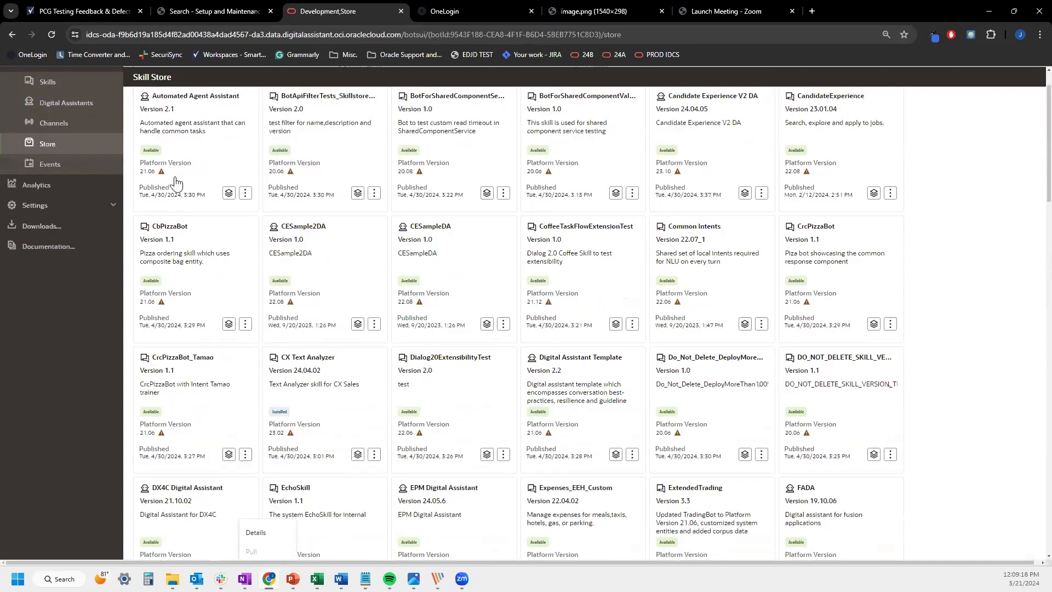
left_click(65, 157)
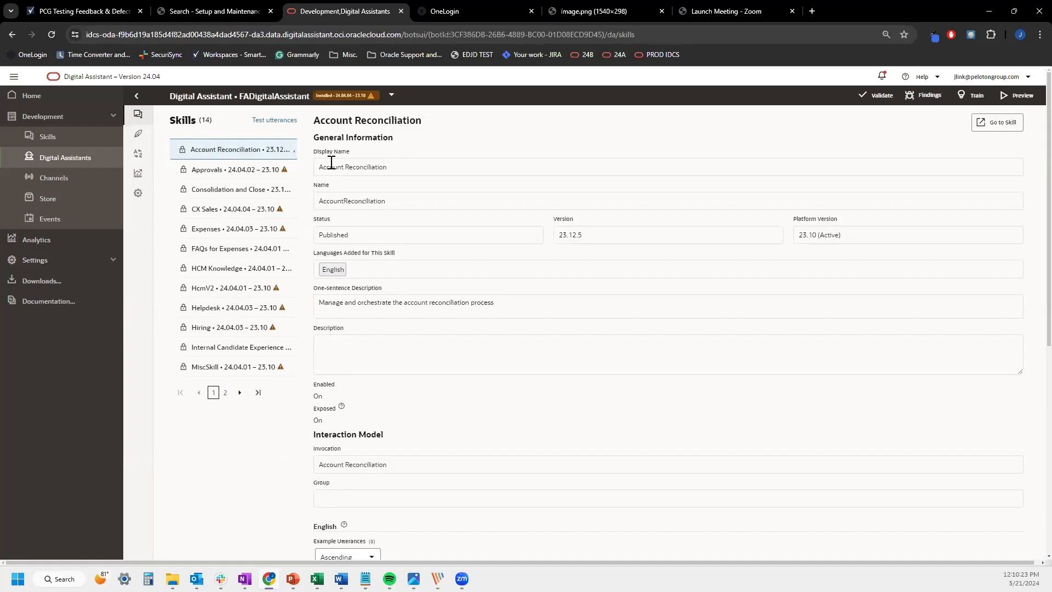
Back on Digital Assistants, choose Extend on the FADigitalAssistant card
left_click(79, 162)
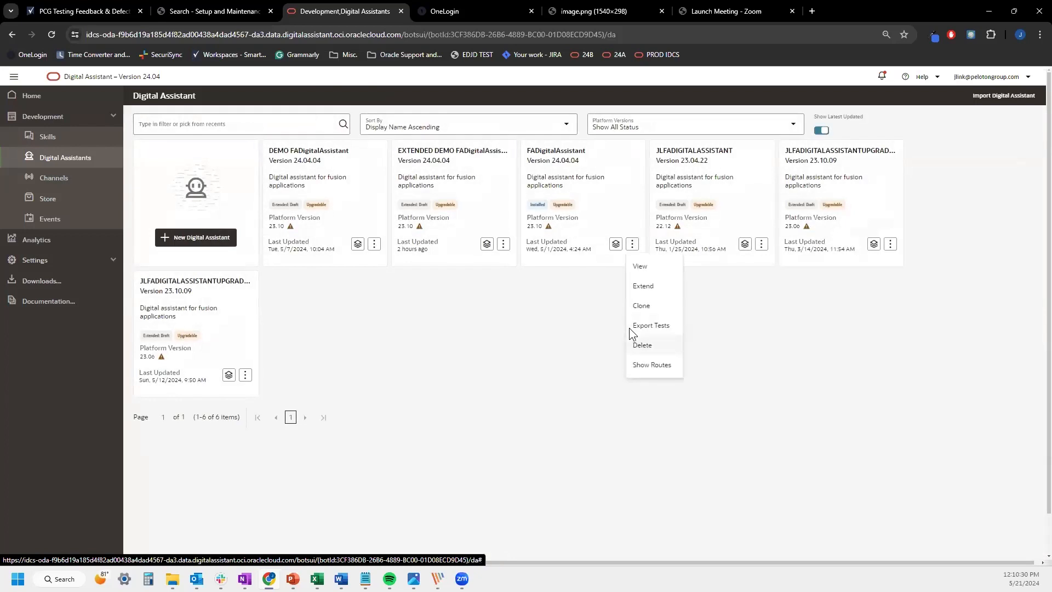
left_click(628, 328)
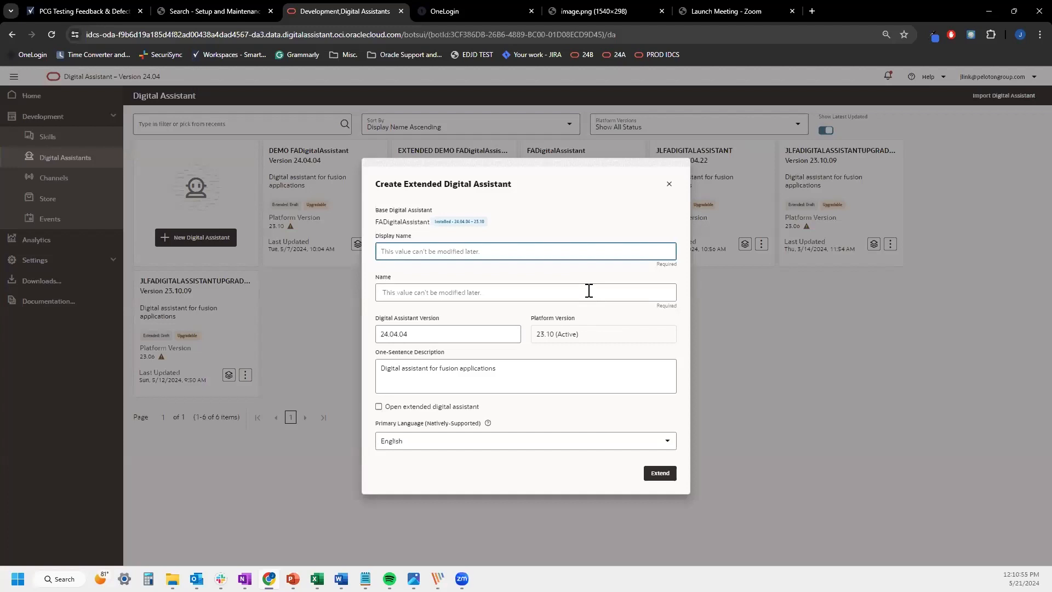
Enter DEMO as the extended assistant's display name, then close the form without creating it
left_click(474, 251)
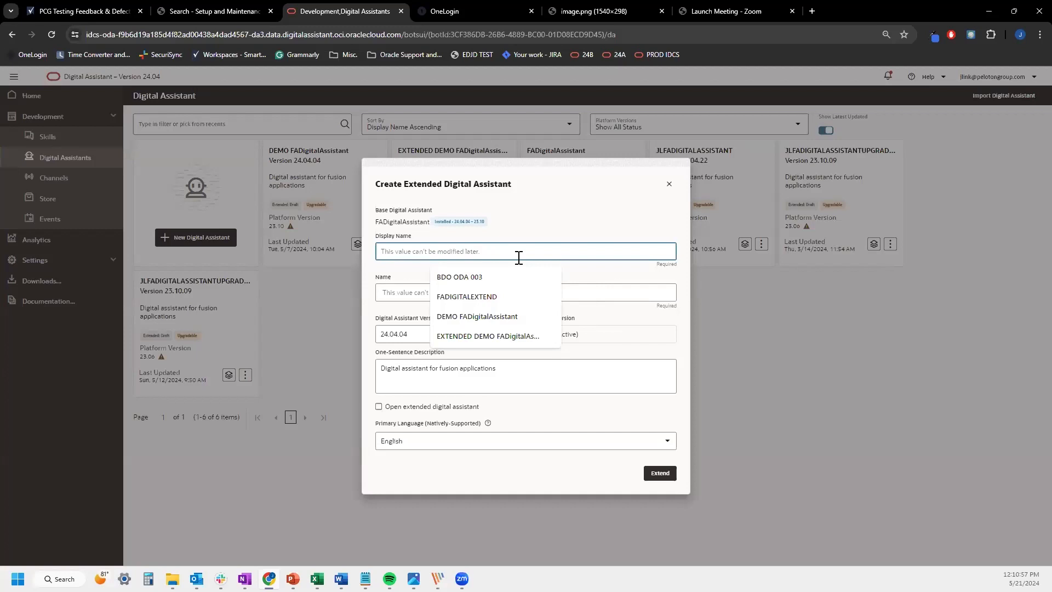
type("DEMO")
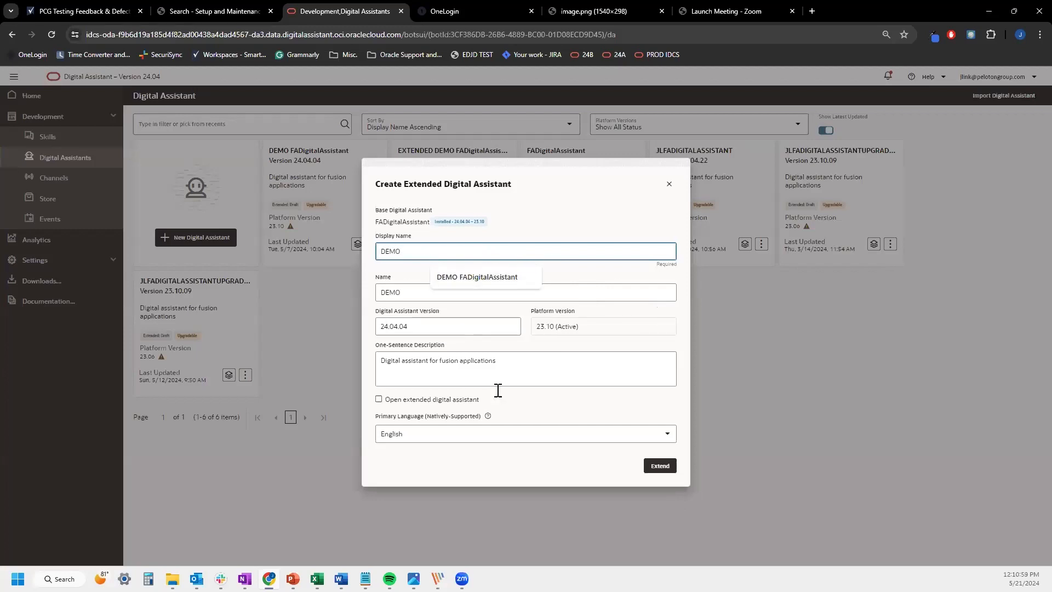
left_click(483, 405)
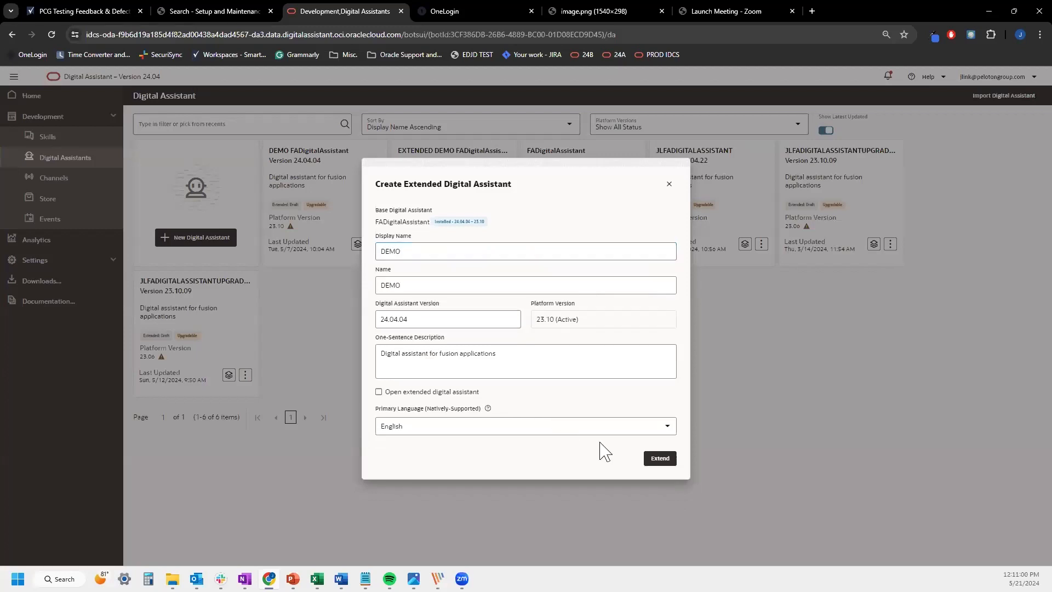
left_click(670, 185)
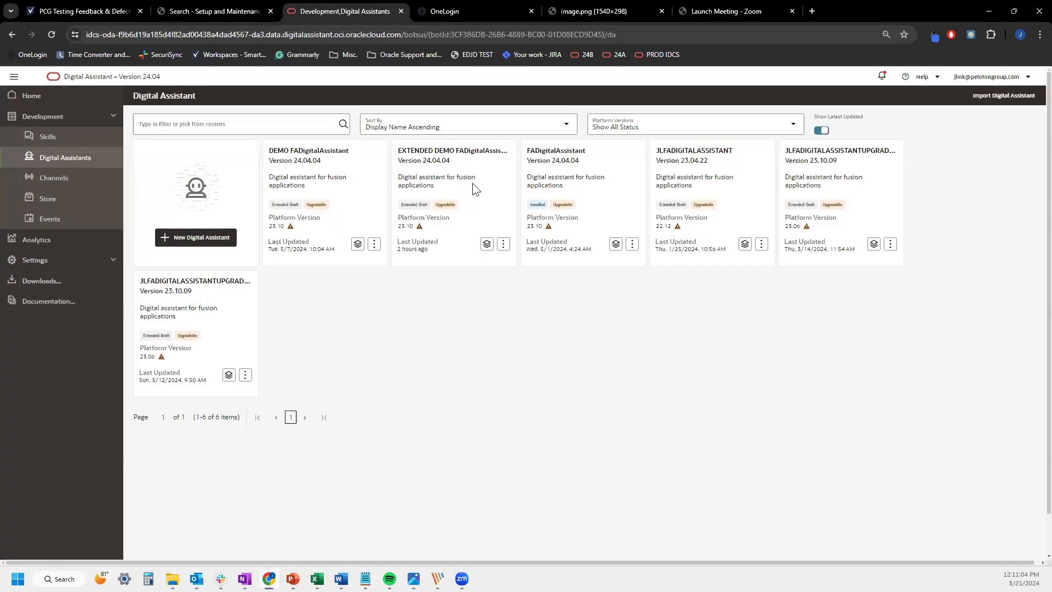
Open EXTENDED DEMO FADigitalAssistant and review its Approvals, Consolidation and Close, CX Sales and Account Reconciliation skills
left_click(501, 185)
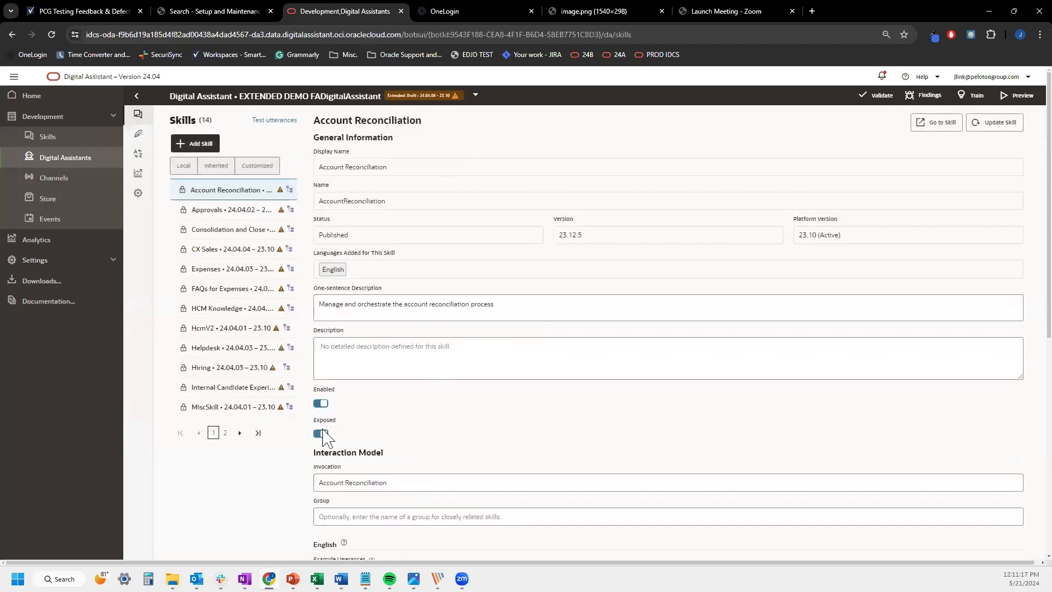
left_click(226, 212)
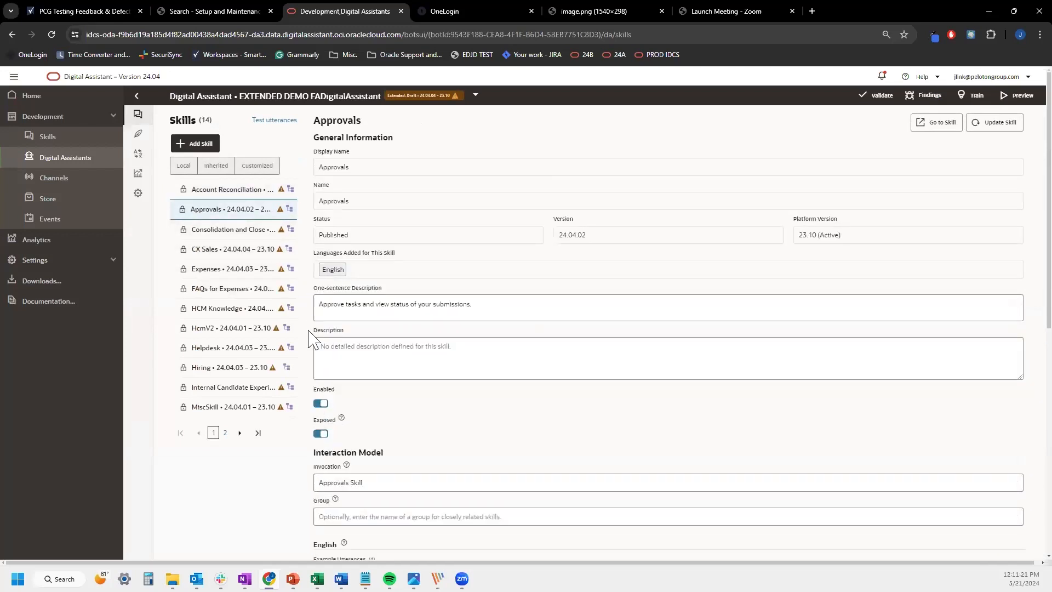
left_click(234, 229)
left_click(235, 249)
left_click(239, 194)
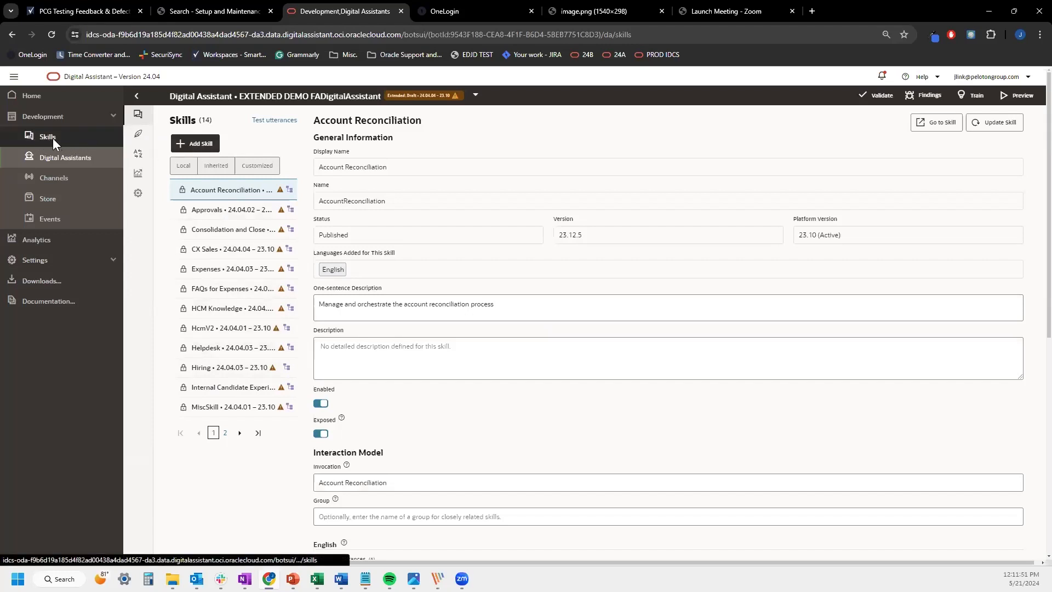
left_click(77, 136)
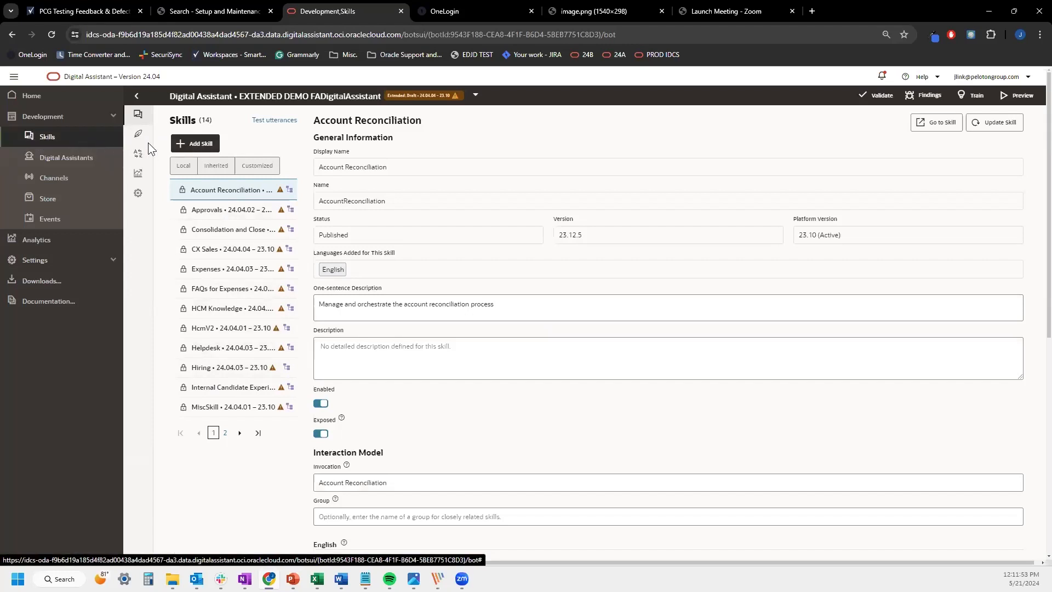
Extend the Account Reconciliation skill as a new skill named JLAR
left_click(112, 139)
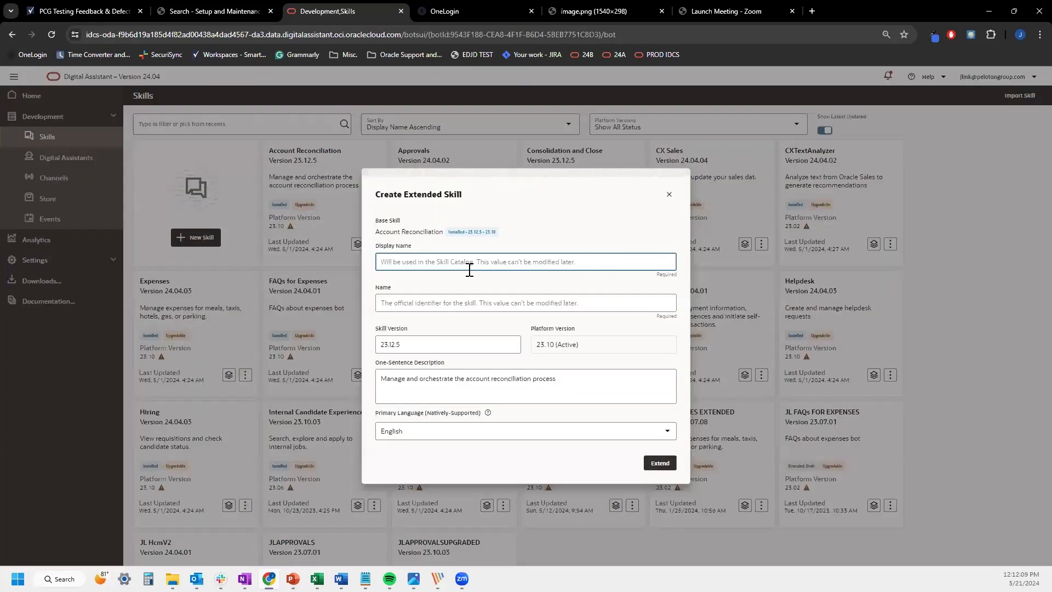
type("JLAR")
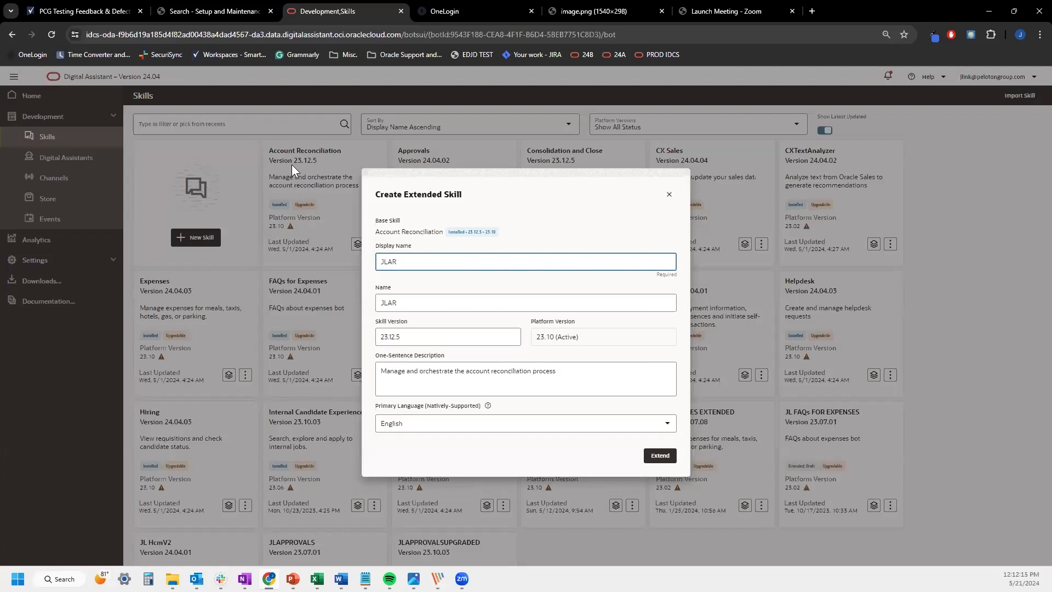
left_click(658, 457)
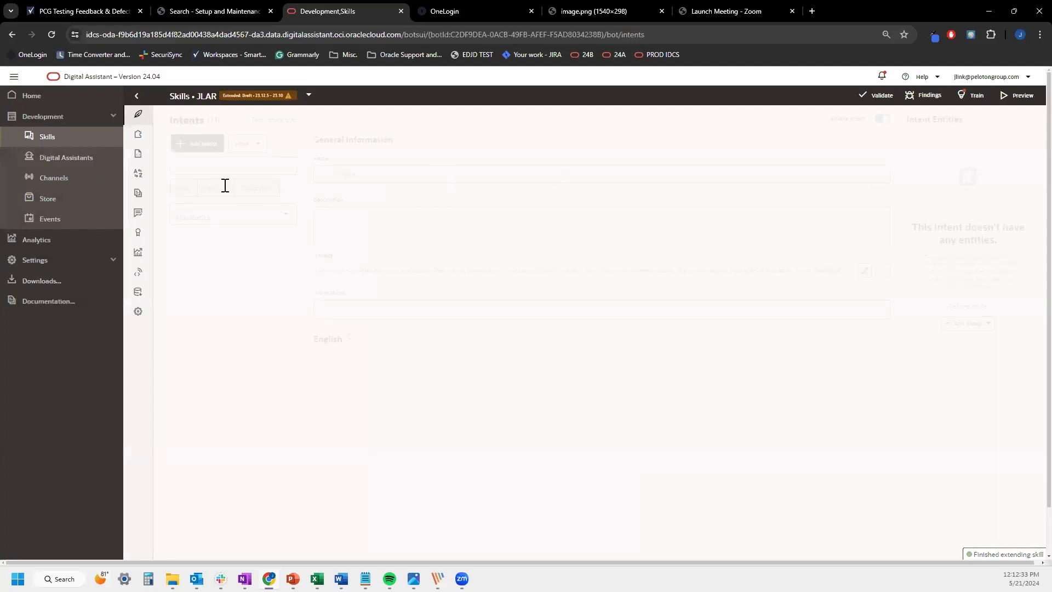
left_click(65, 158)
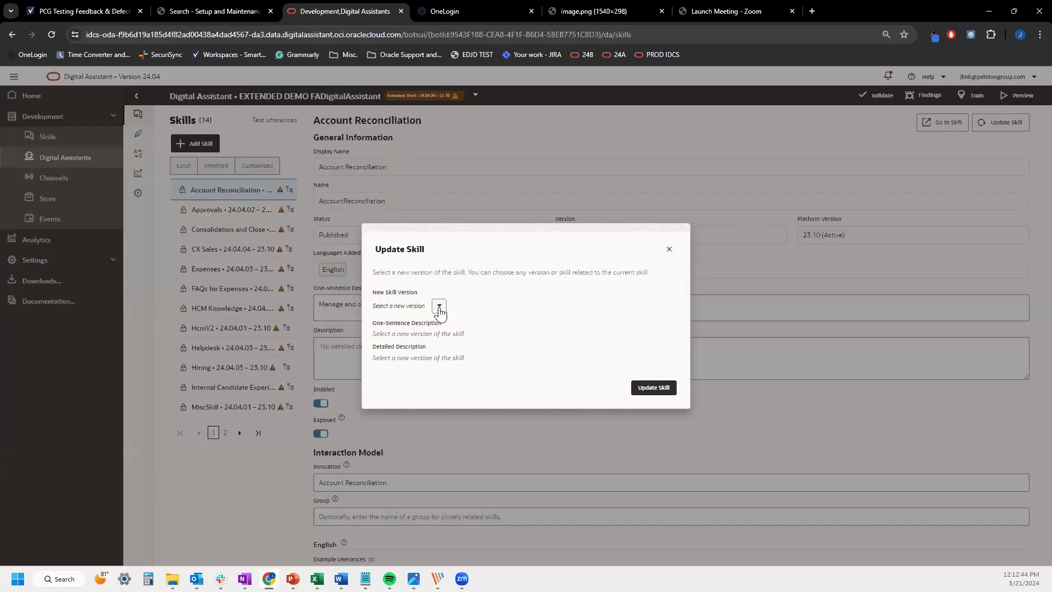
Update the assistant's Account Reconciliation skill to JLAR 23.12.5 and check JLAR's details
left_click(439, 306)
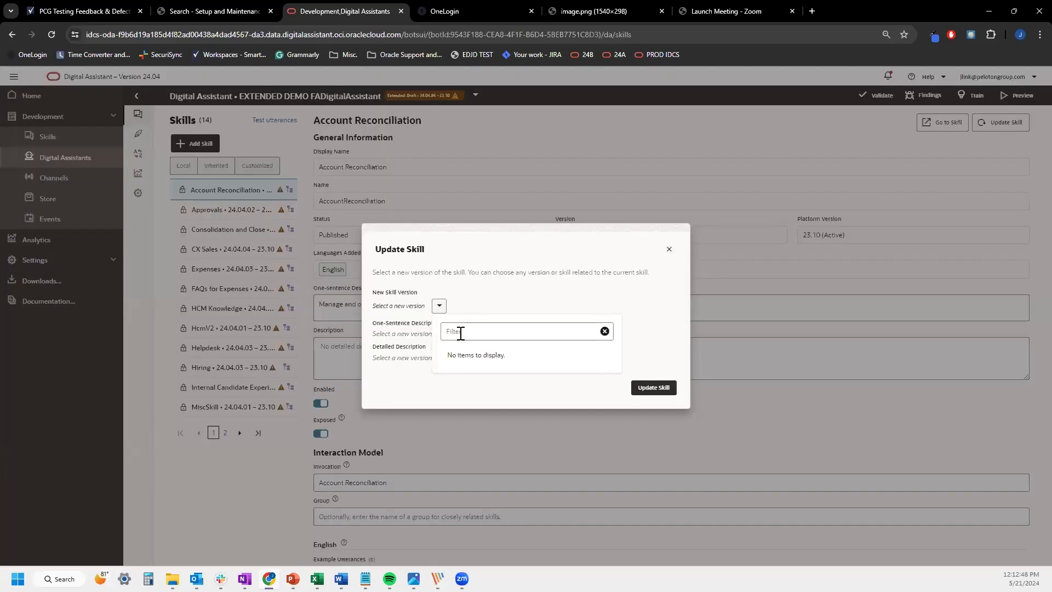
left_click(556, 312)
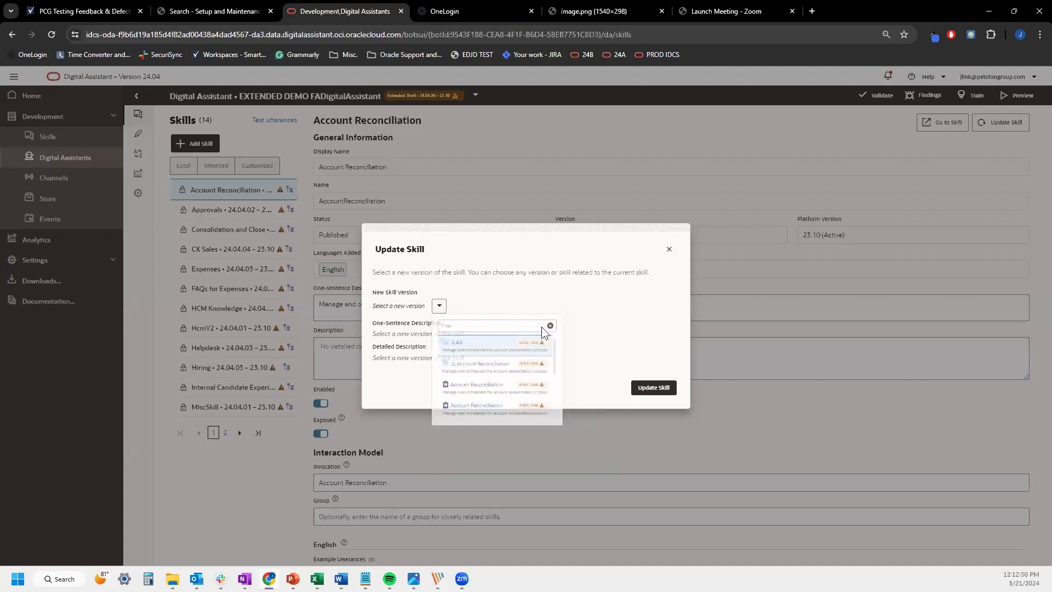
left_click(652, 419)
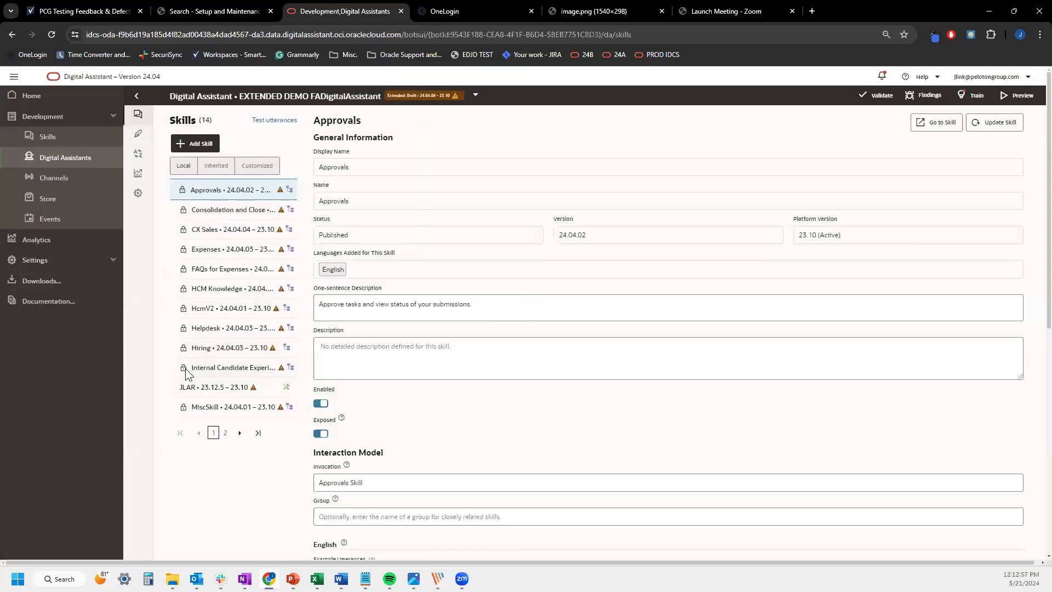
left_click(212, 389)
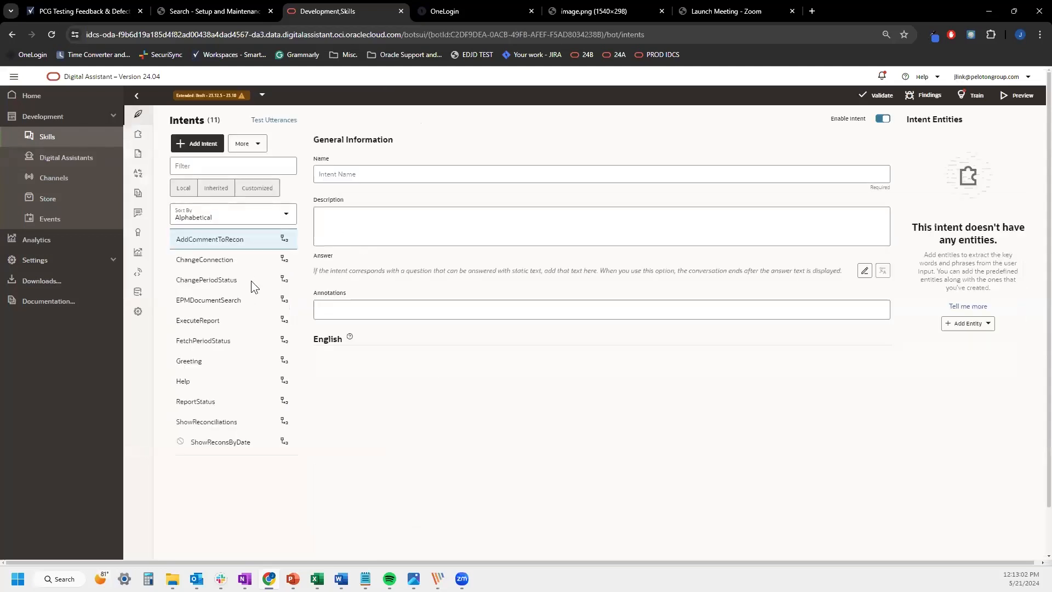
left_click(137, 98)
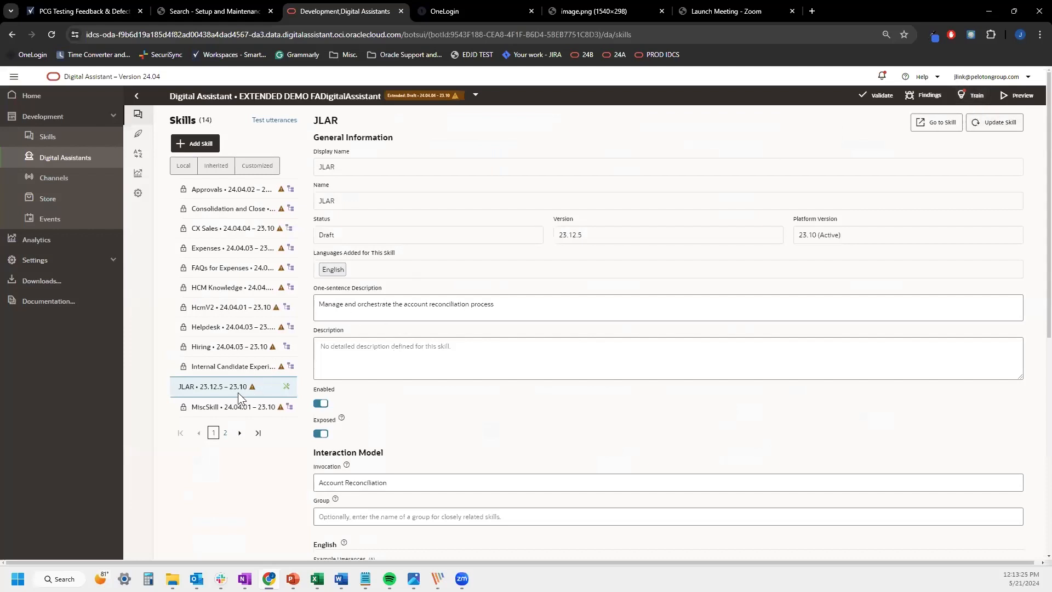
left_click(251, 388)
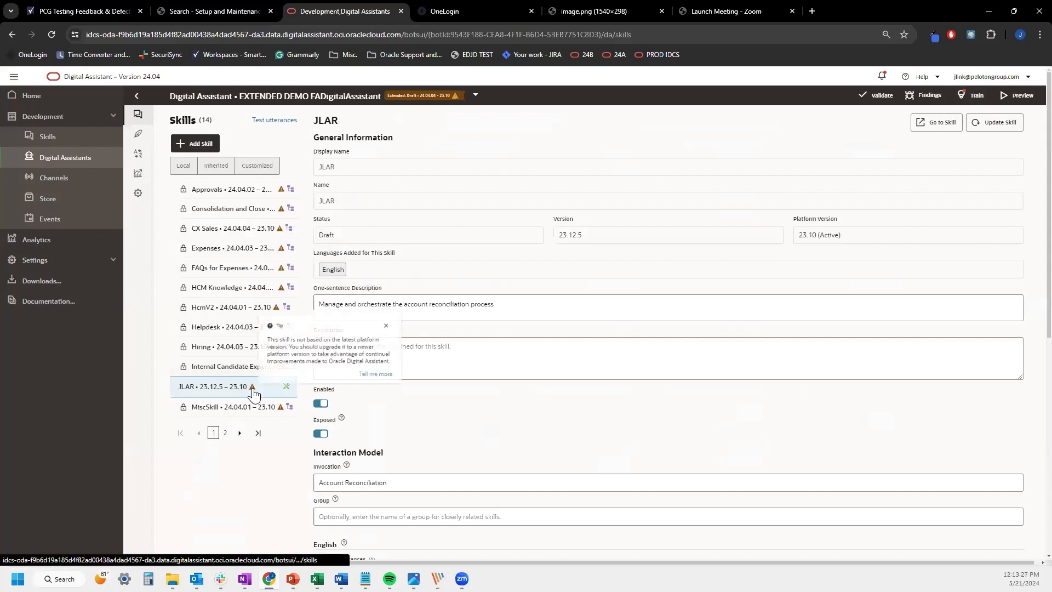
left_click(956, 96)
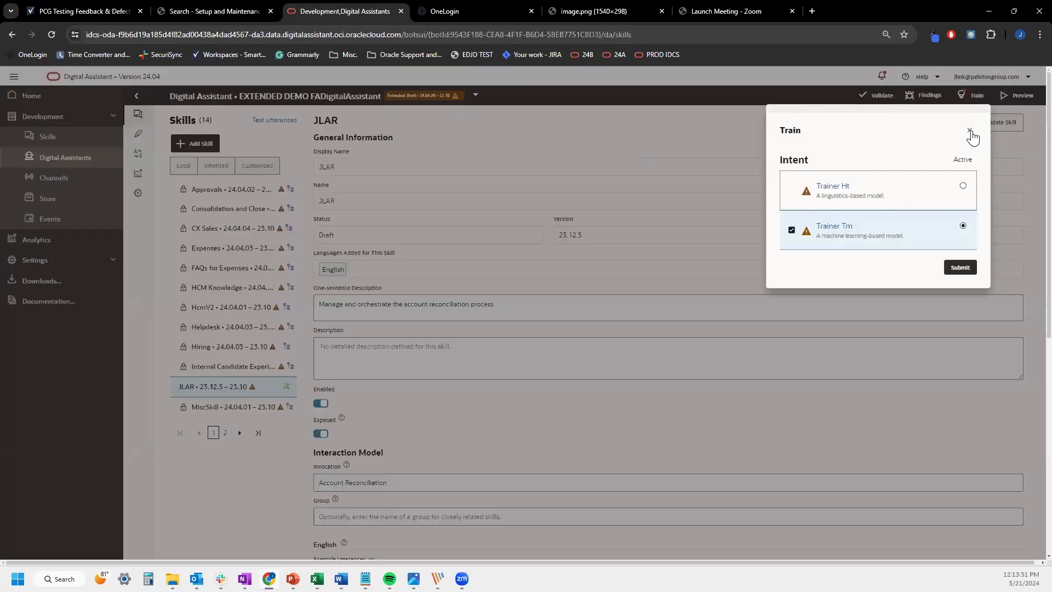
left_click(965, 130)
left_click(972, 97)
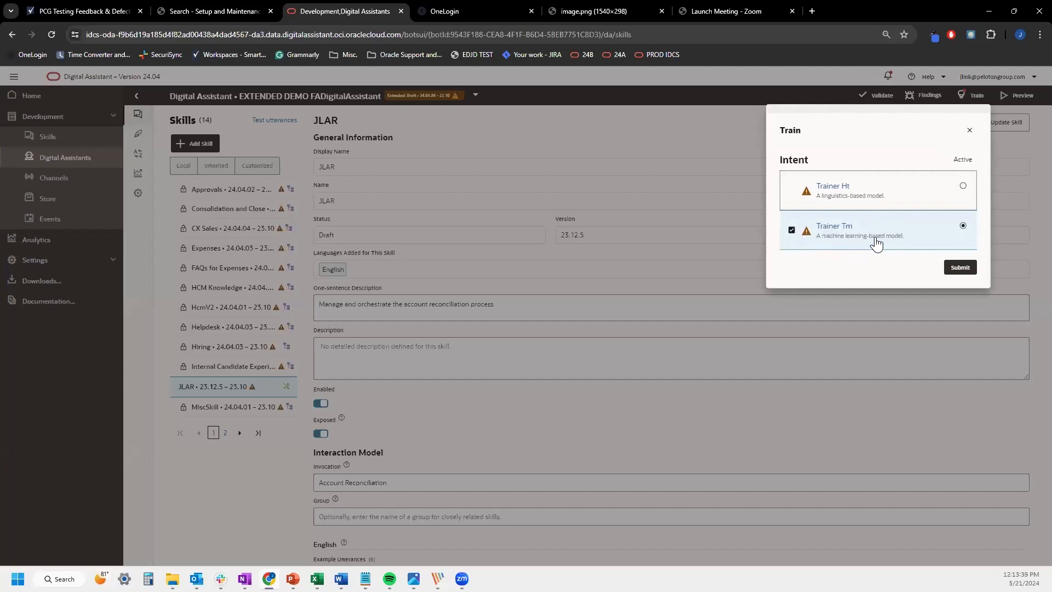
left_click(968, 131)
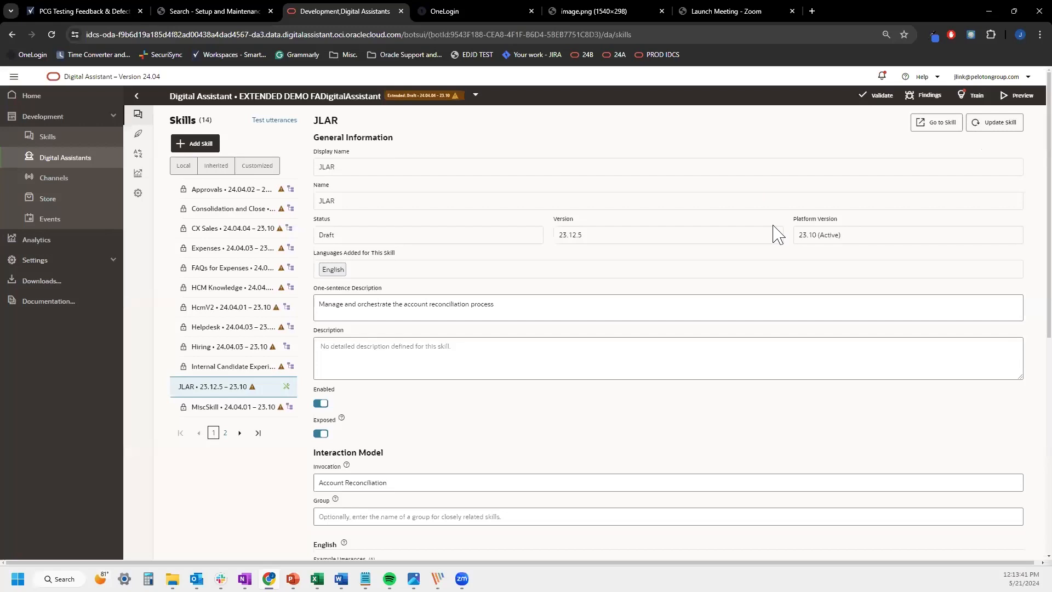
left_click(965, 94)
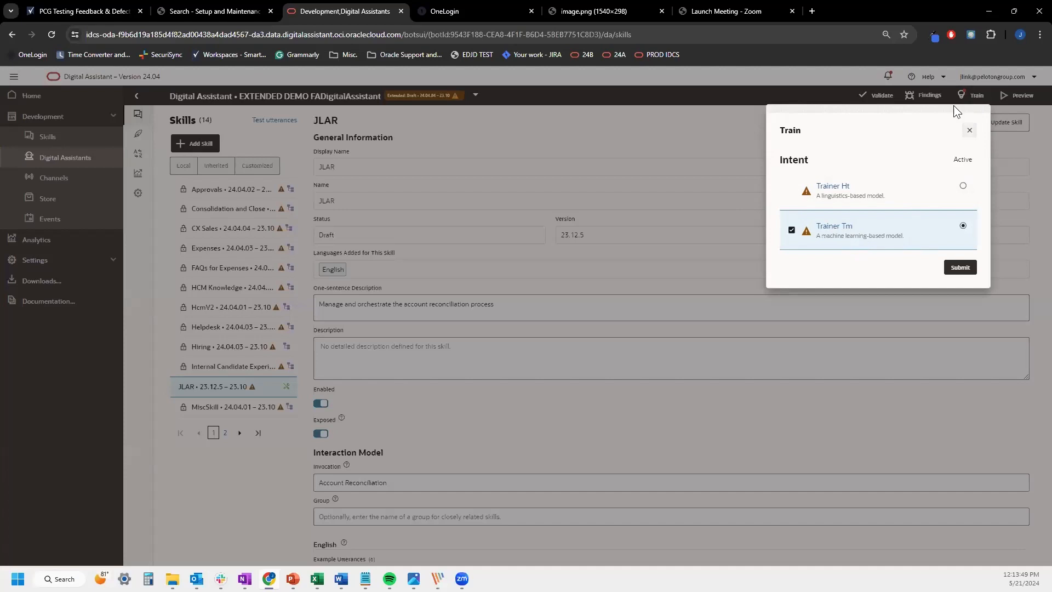
left_click(979, 101)
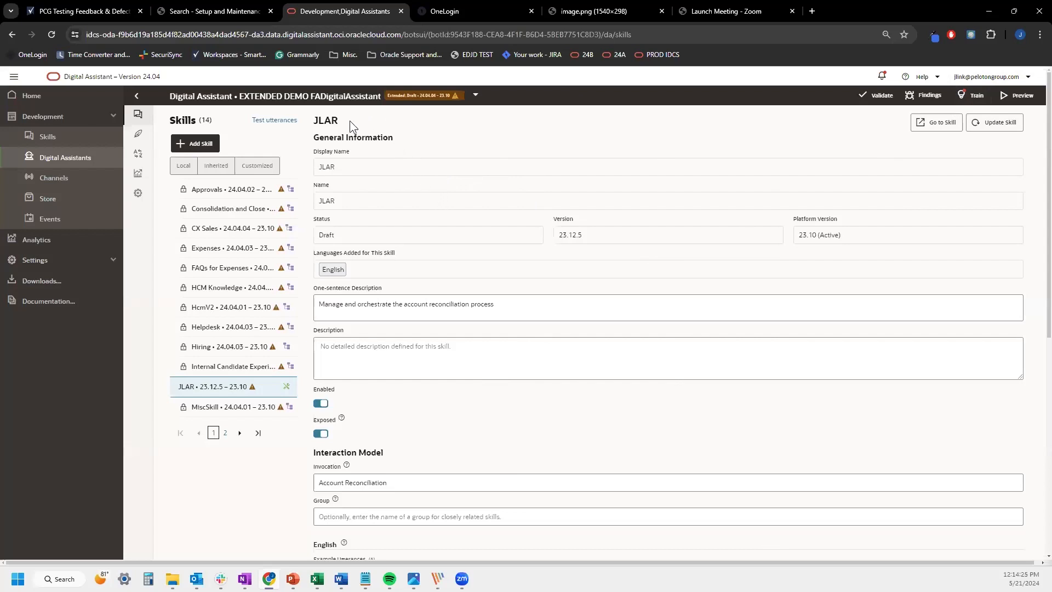
Start a new channel from the Channels page and name it JLDEMO
left_click(59, 178)
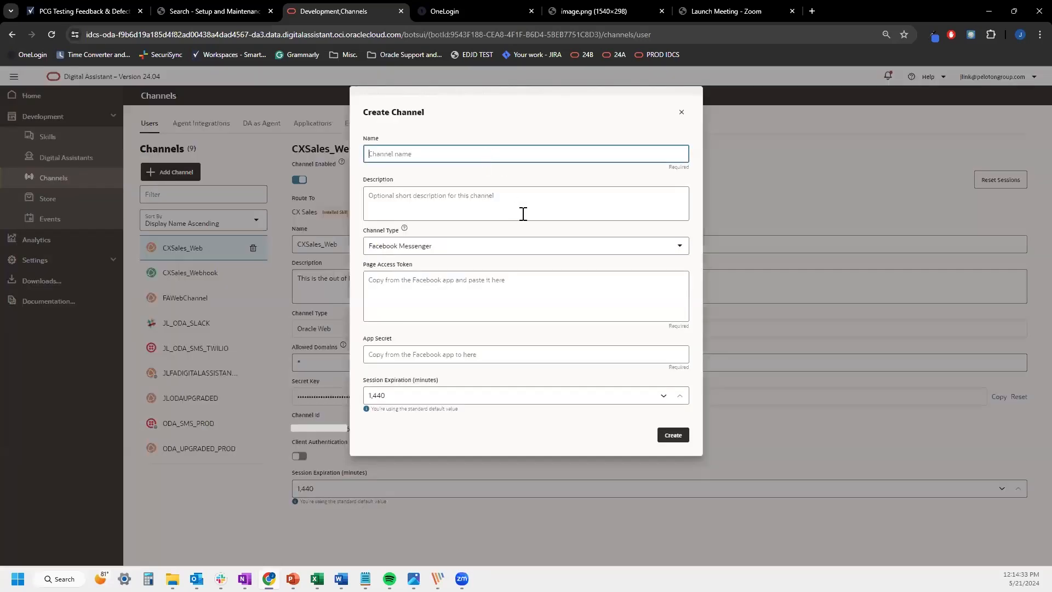
left_click(583, 246)
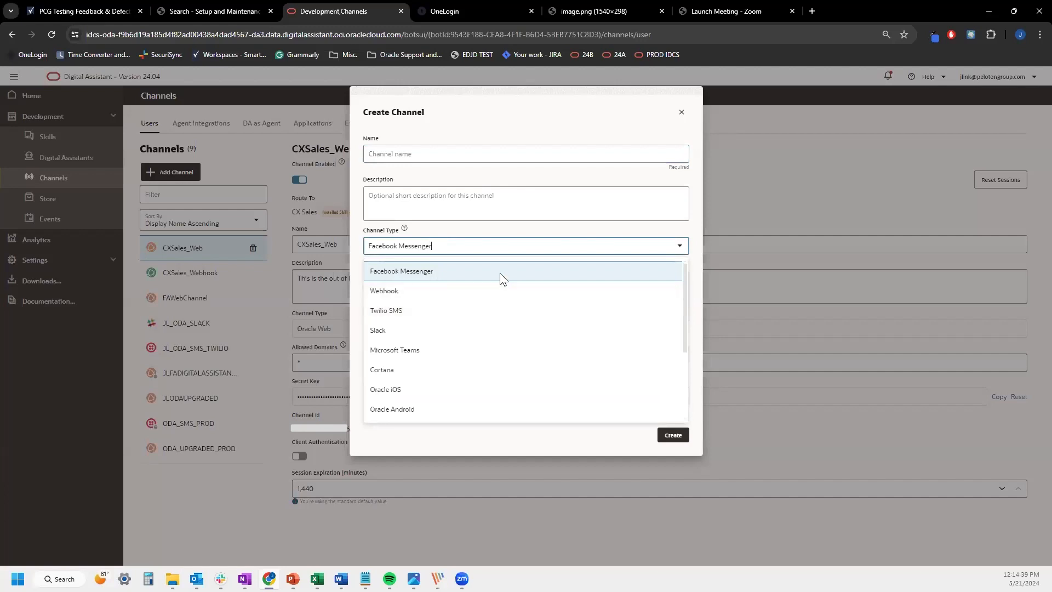
scroll(499, 287, "down", 1)
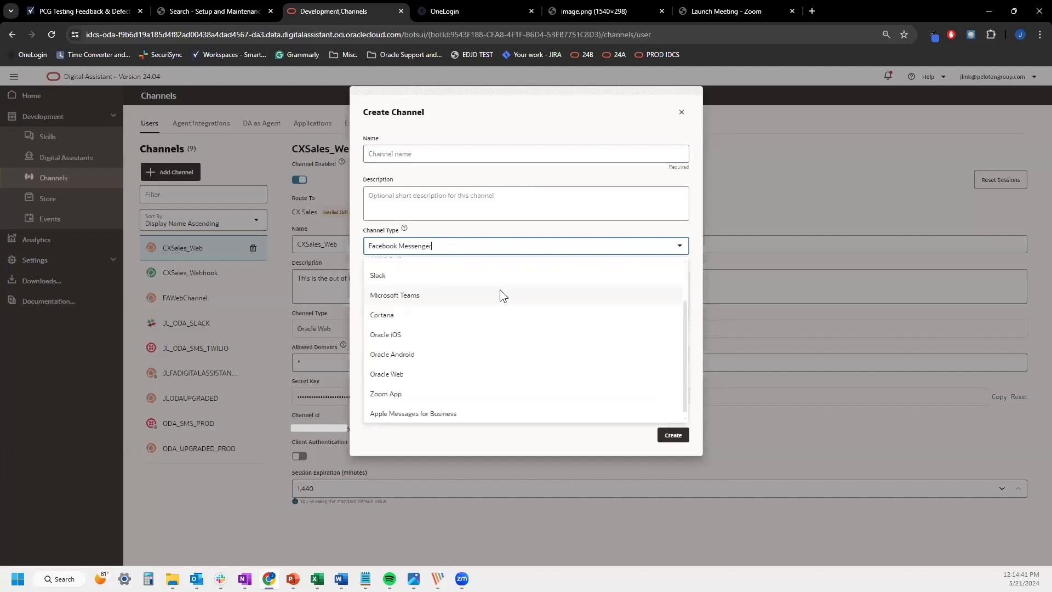
scroll(505, 295, "down", 1)
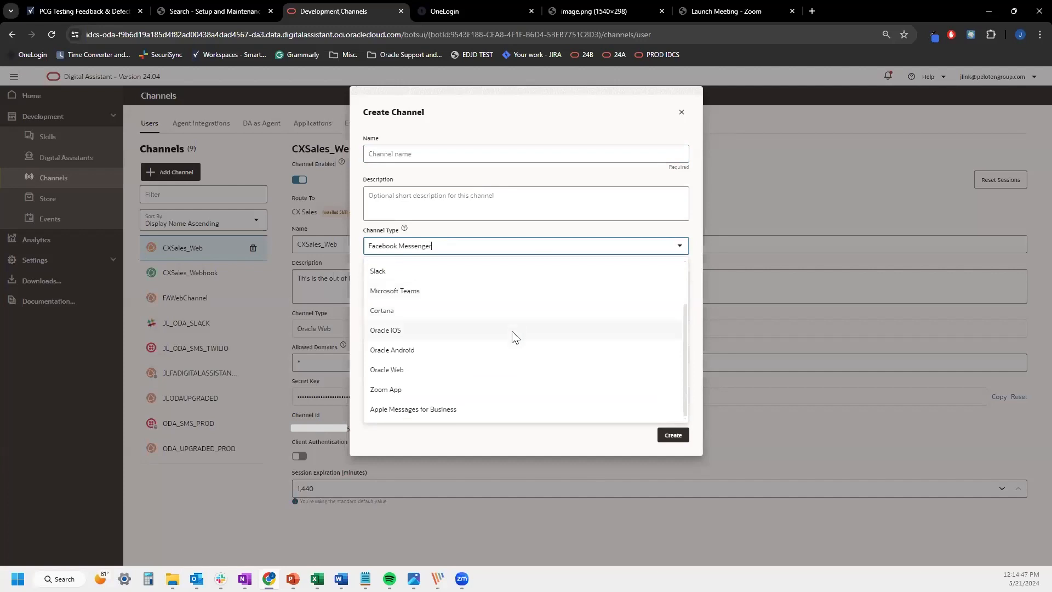
left_click(517, 148)
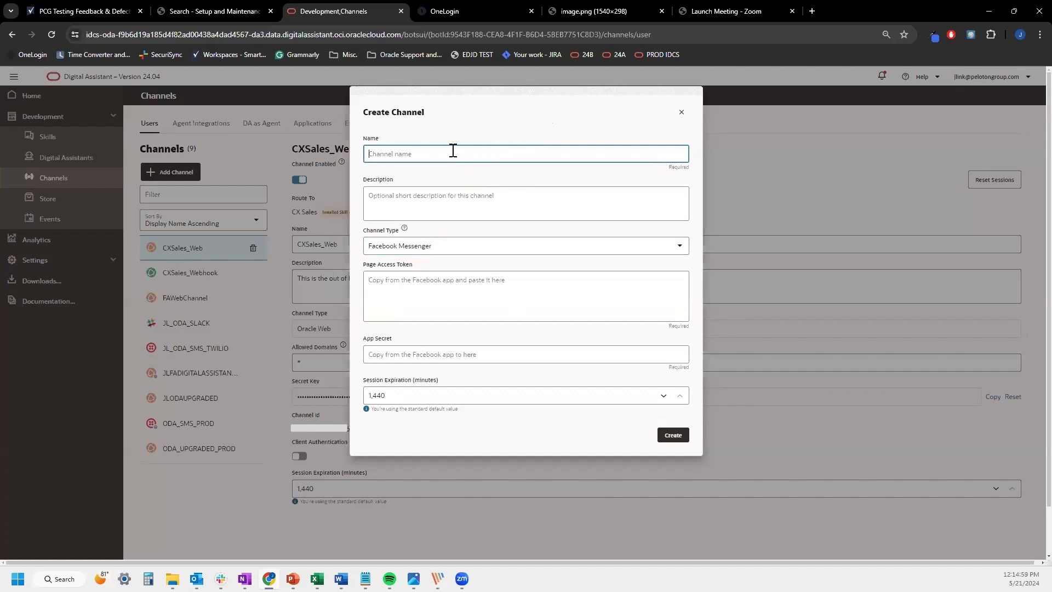
type("J")
key("BackSpace")
key("BackSpace")
type("JLDE")
left_click(512, 122)
left_click(481, 199)
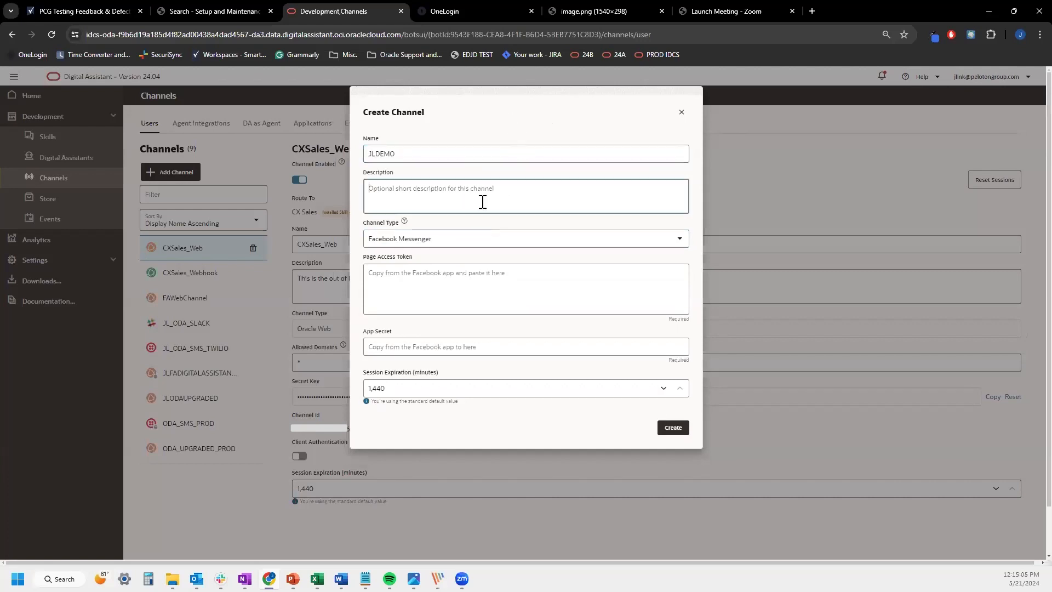
Make it an Oracle Web channel allowing all domains (*) with client authentication off, and create it
left_click(497, 239)
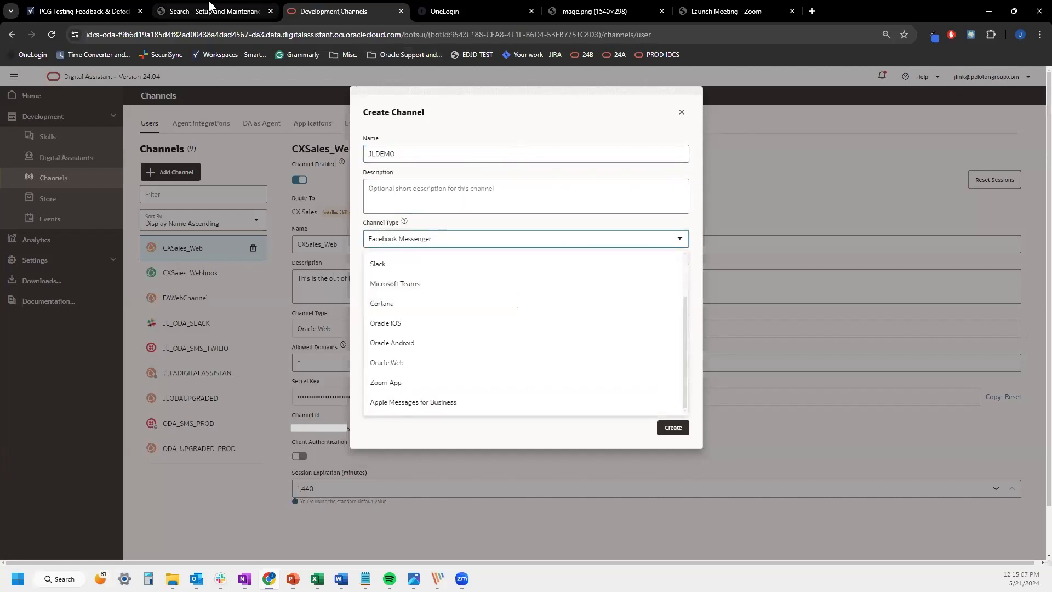
key("ctrl+shift+Tab")
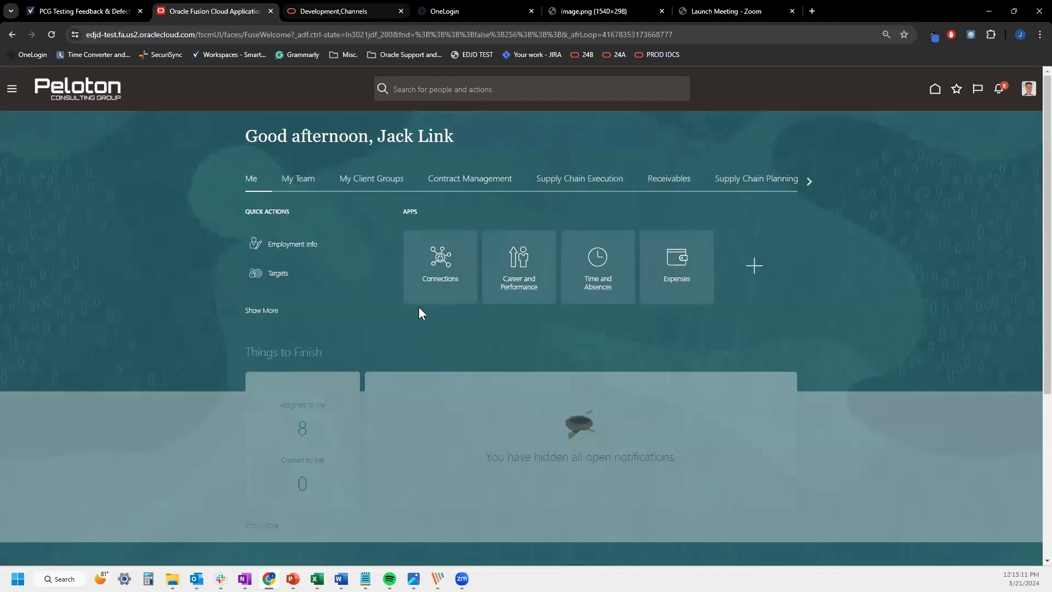
key("ctrl+Tab")
scroll(416, 173, "down", 1)
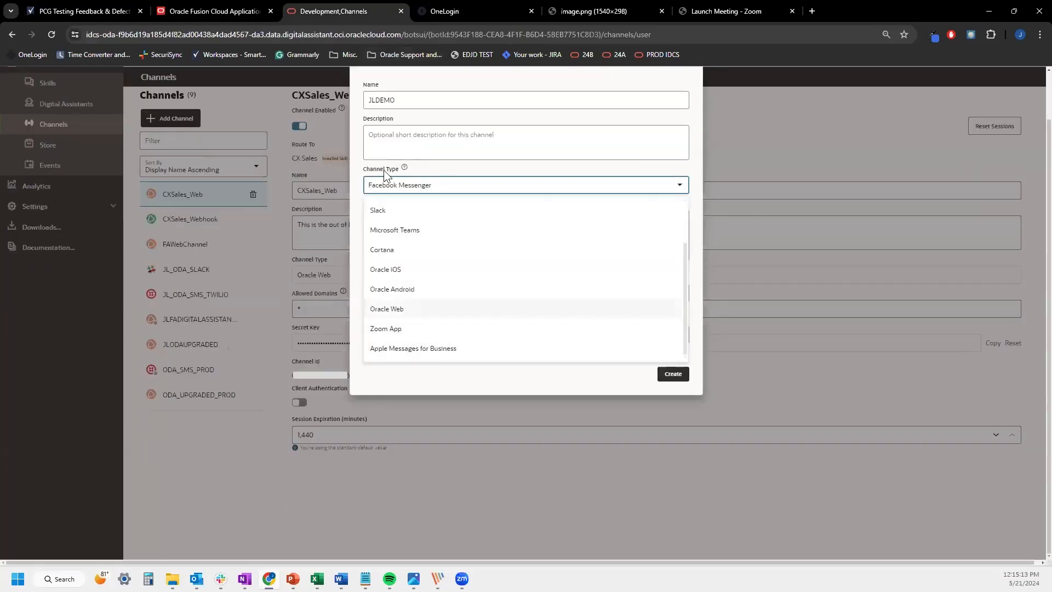
left_click(387, 309)
left_click(465, 241)
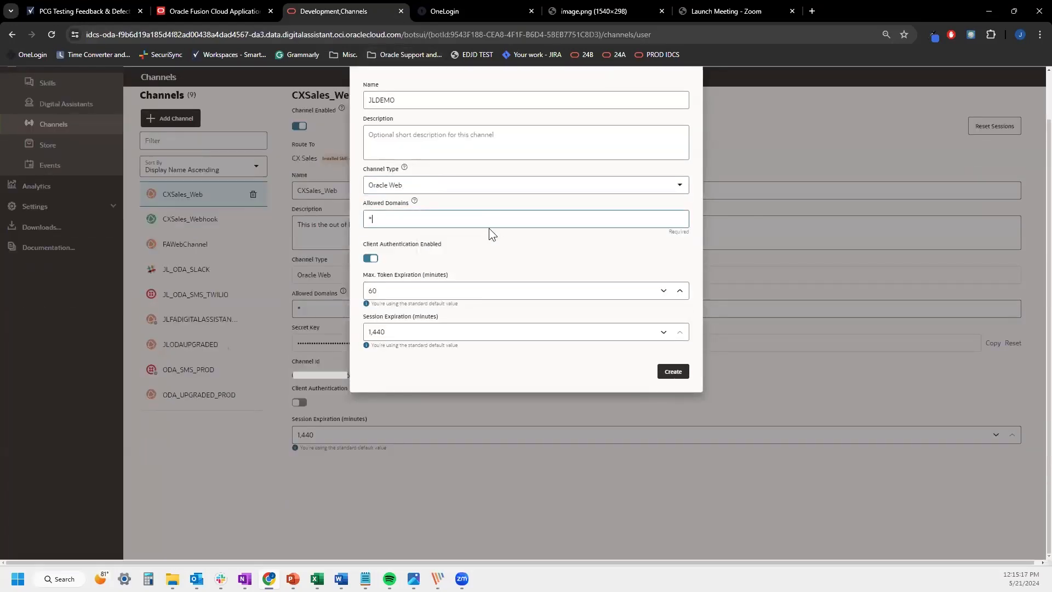
left_click(376, 258)
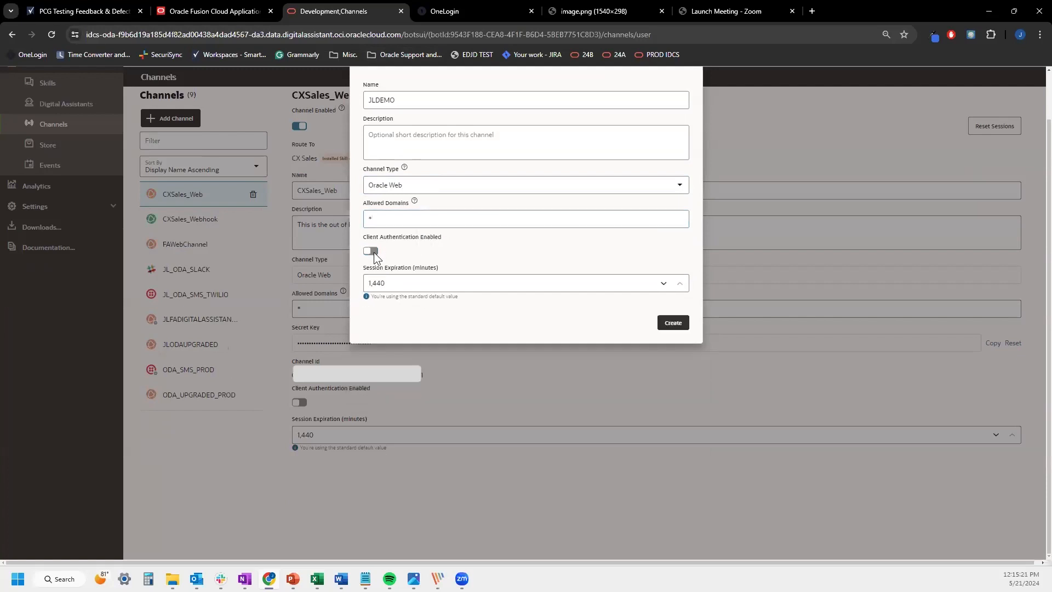
scroll(588, 301, "up", 1)
left_click(674, 372)
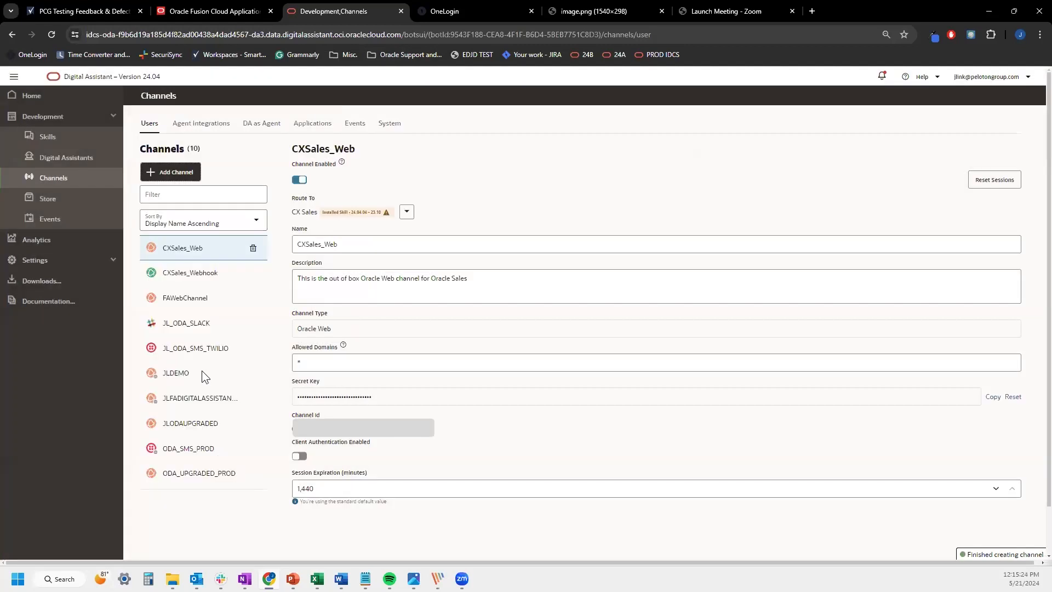
Open the JLDEMO channel and route it to JLFADIGITALASSISTANTUPGRADED
left_click(201, 370)
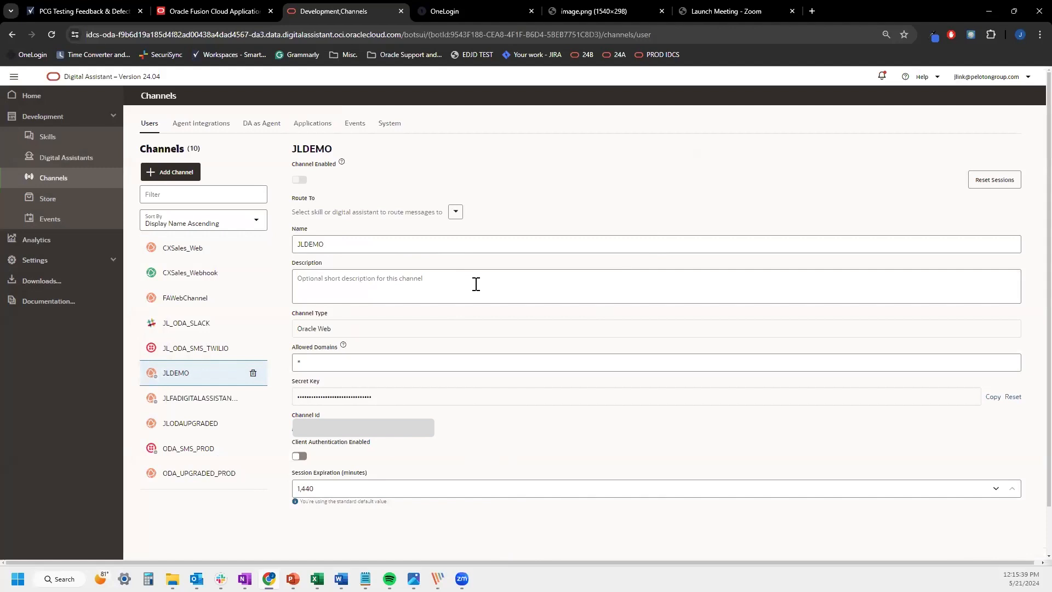
left_click(456, 213)
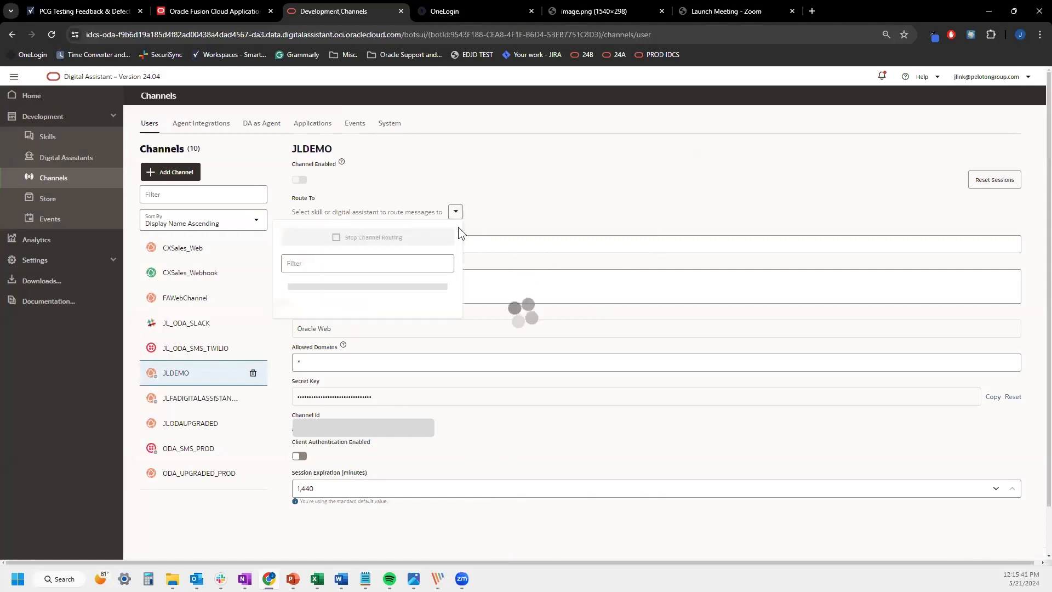
left_click(398, 265)
type("JLDEMo")
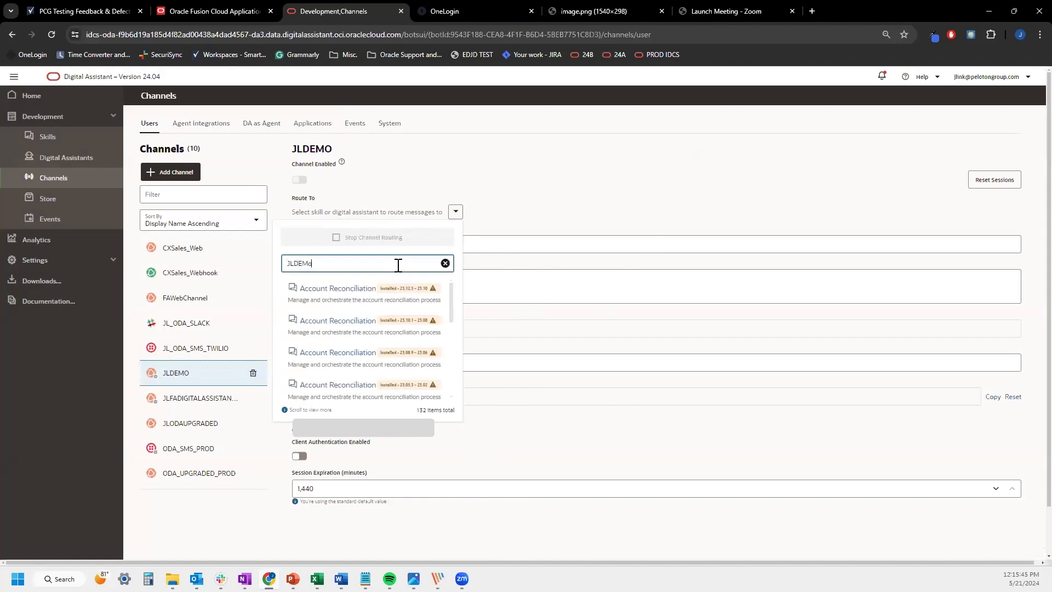
key("BackSpace")
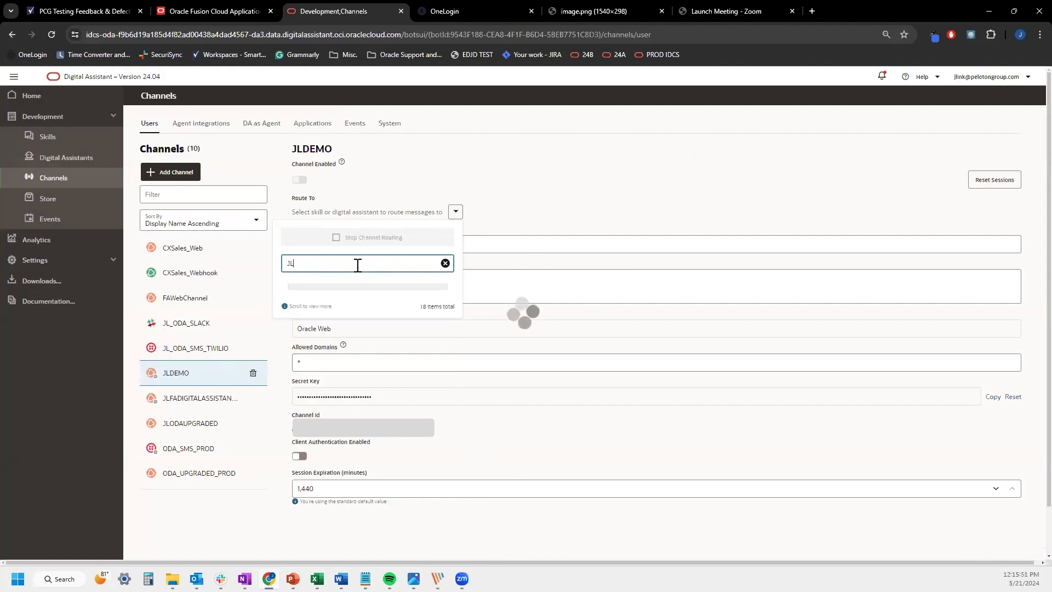
key("BackSpace")
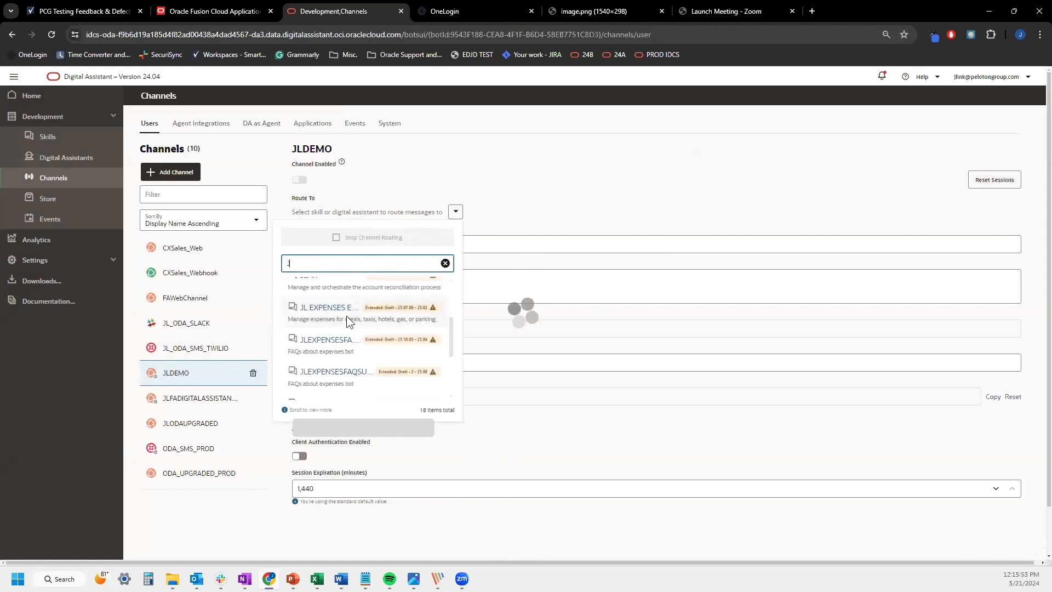
scroll(346, 316, "down", 1)
scroll(350, 277, "down", 5)
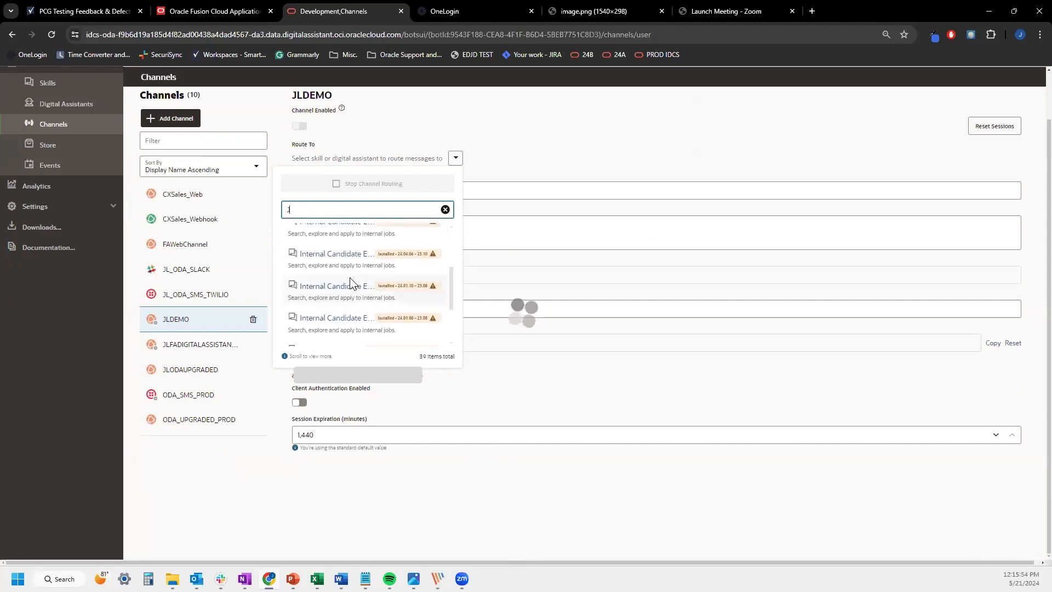
scroll(349, 277, "down", 3)
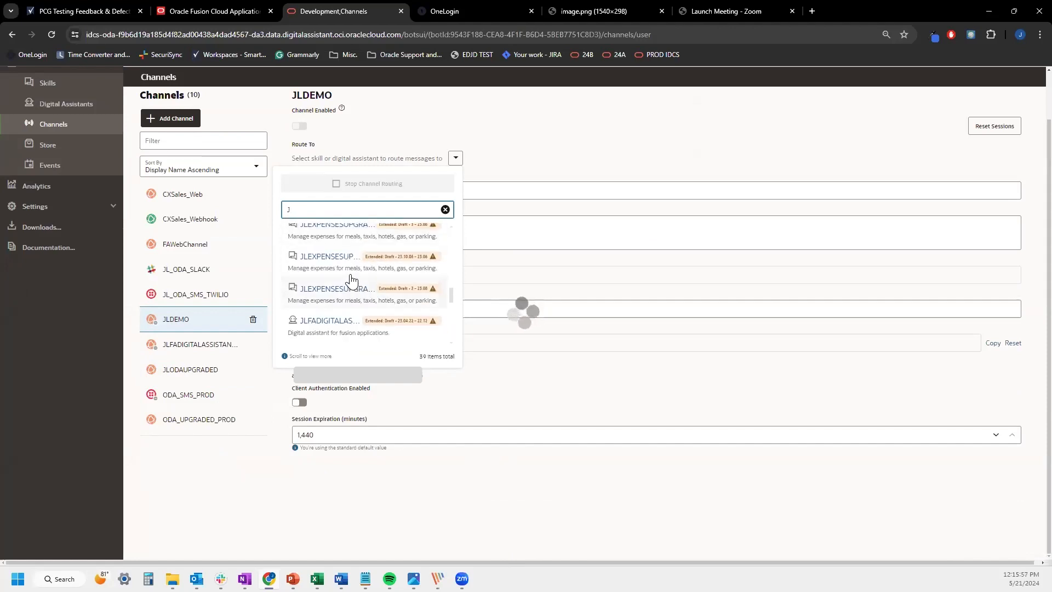
left_click(336, 248)
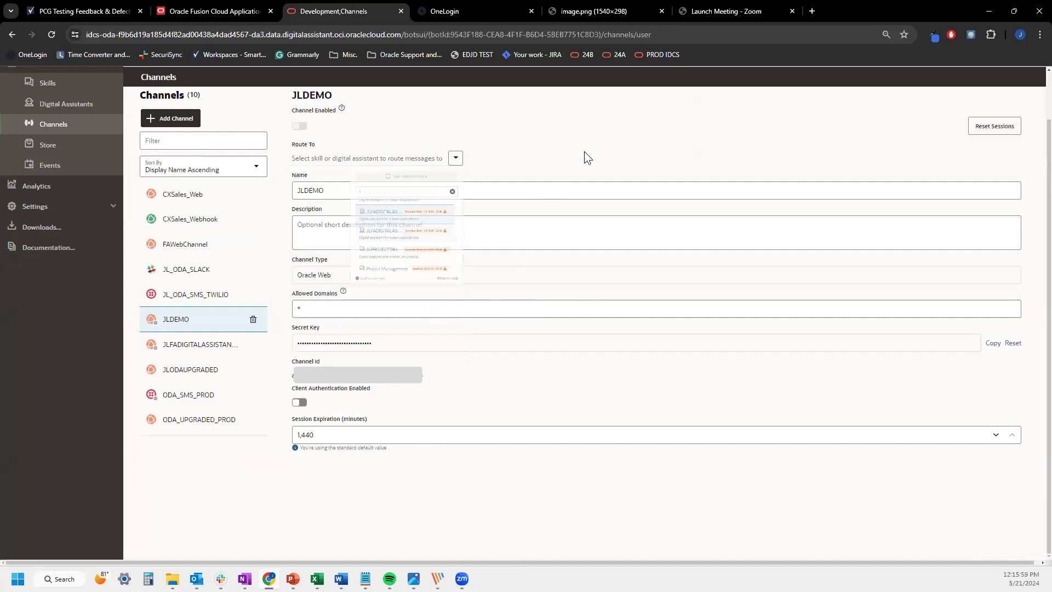
Enable the JLDEMO channel and return to the Oracle Fusion home page
left_click(299, 179)
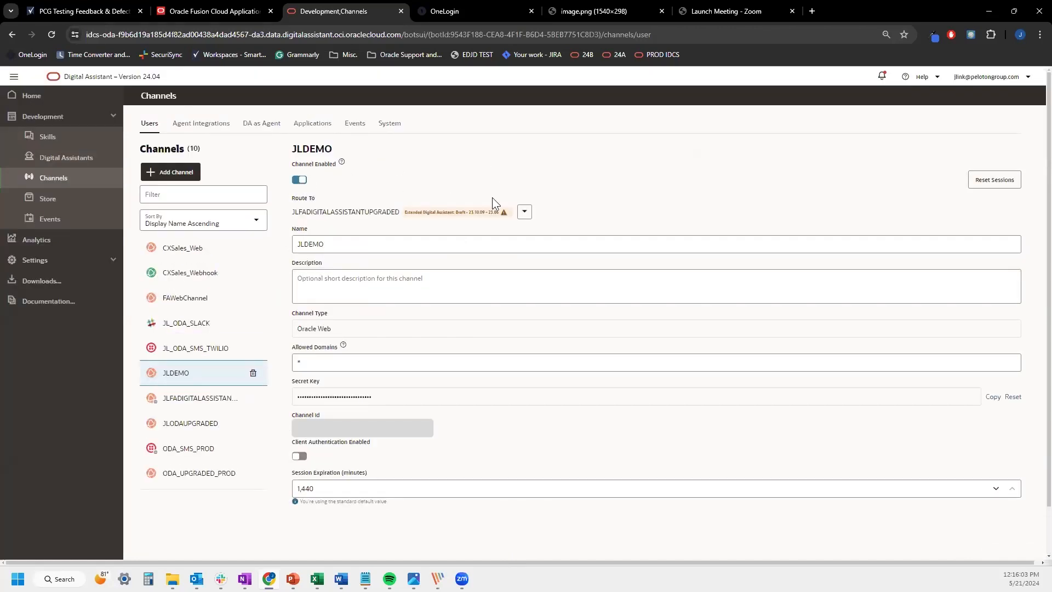
left_click(100, 155)
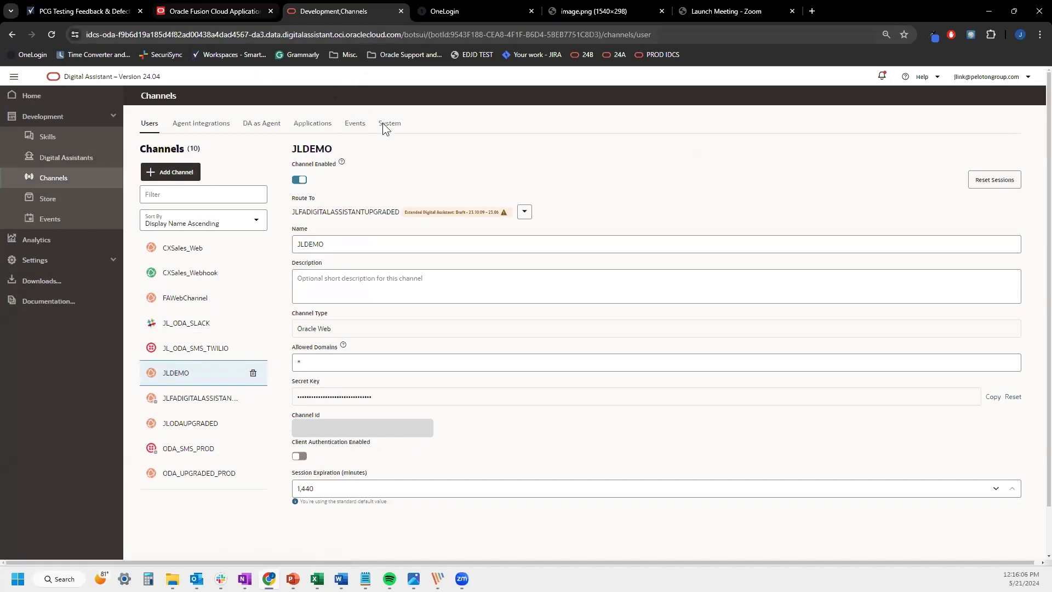
left_click(214, 11)
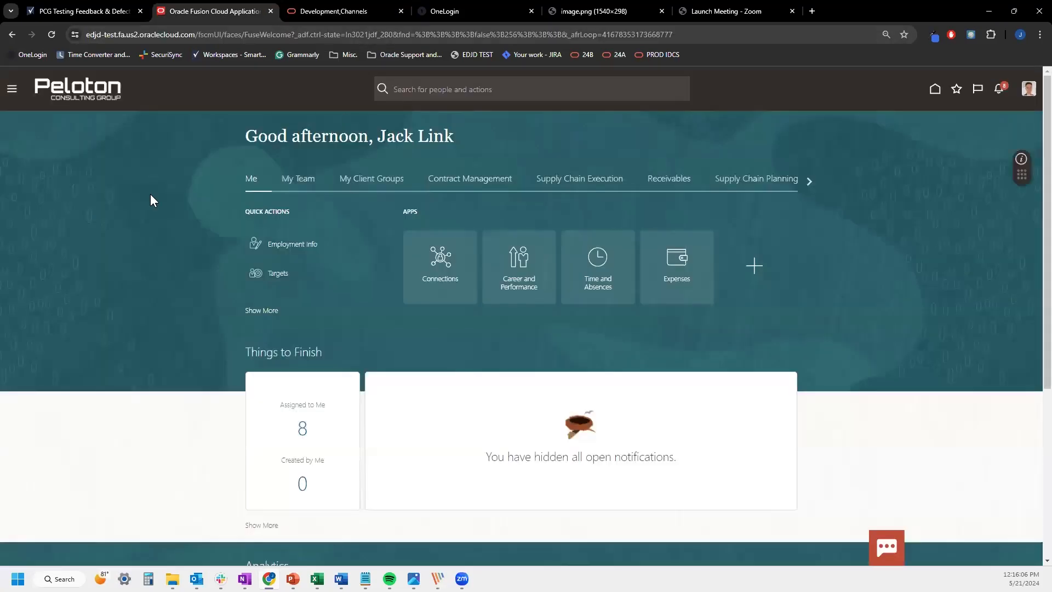
Open the Sandboxes page from the navigator's Configuration section
left_click(331, 11)
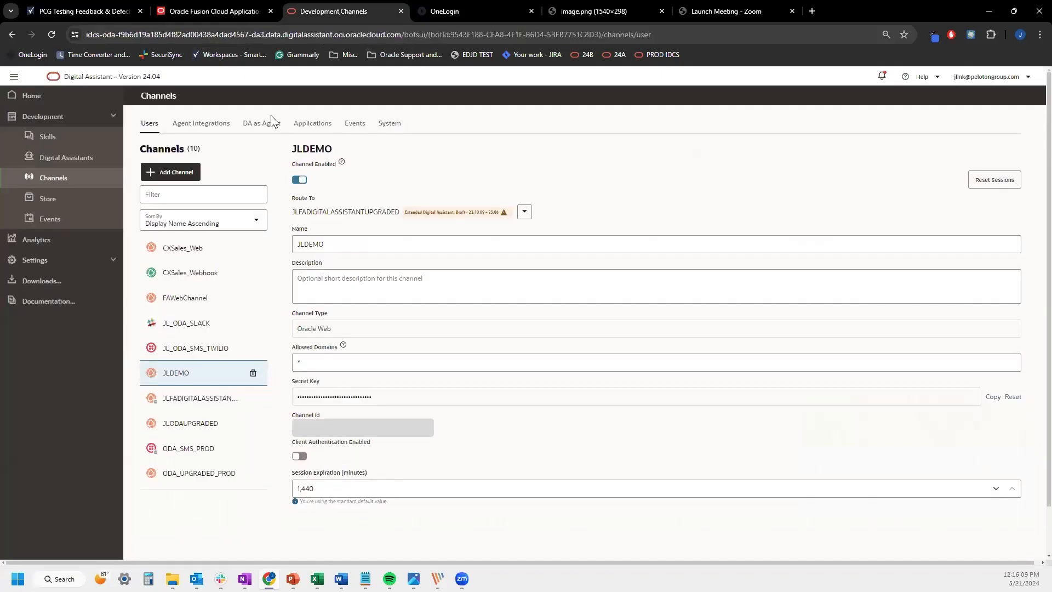
key("ctrl+shift+Tab")
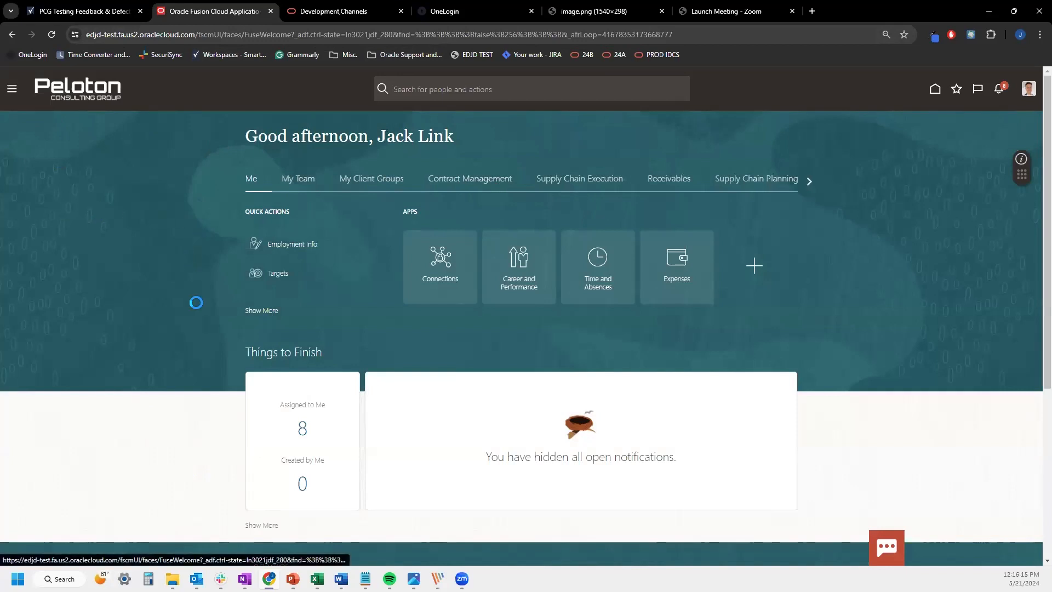
scroll(174, 476, "down", 3)
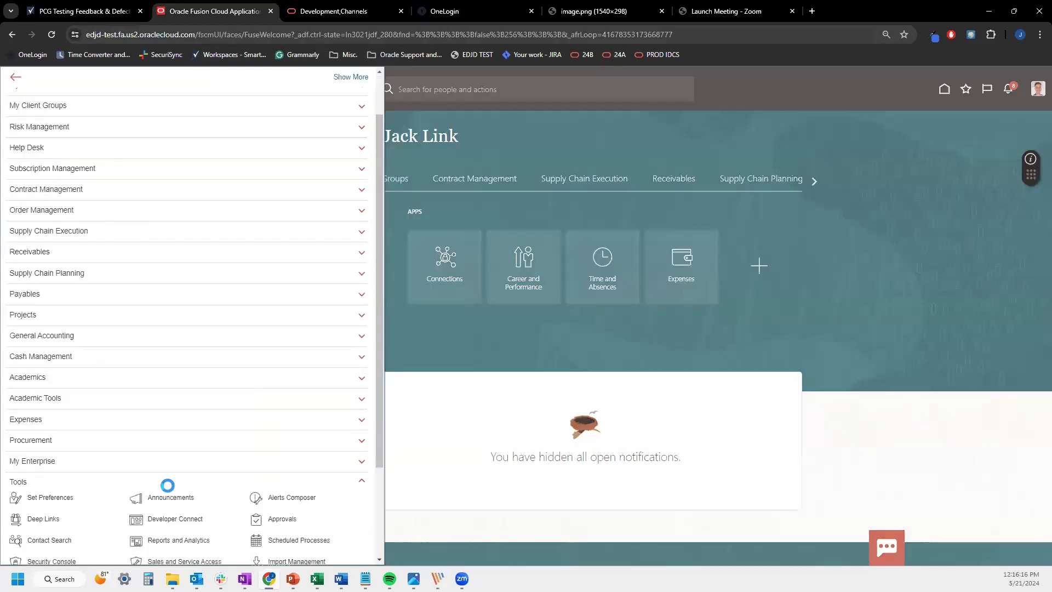
scroll(167, 485, "down", 1)
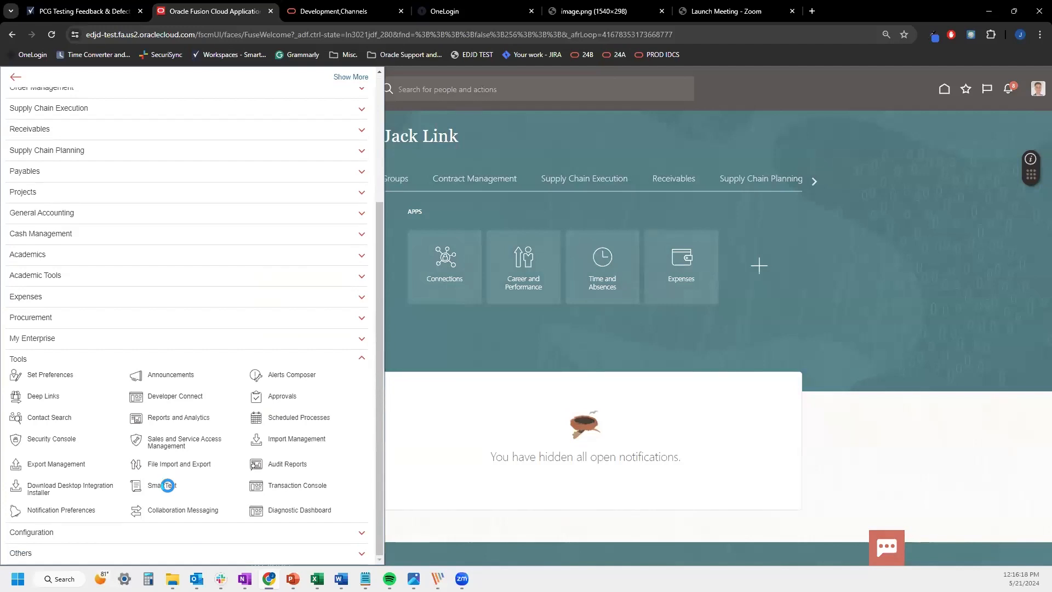
left_click(173, 532)
left_click(163, 487)
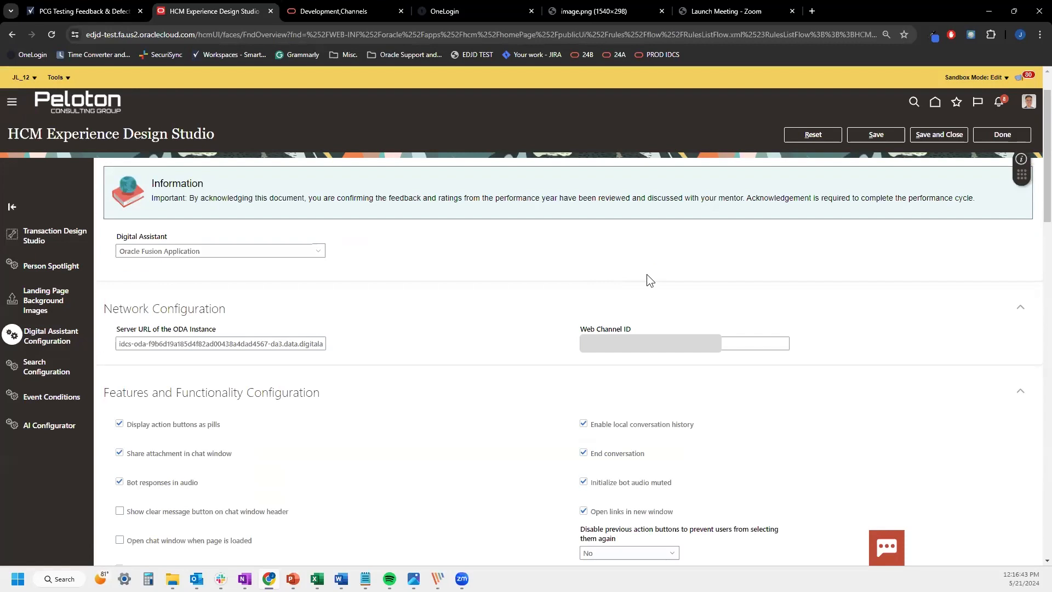
Check the Web Channel ID against the JLDEMO channel, then view the sandbox details
scroll(646, 276, "down", 1)
left_click_drag(580, 274, 693, 310)
left_click(732, 289)
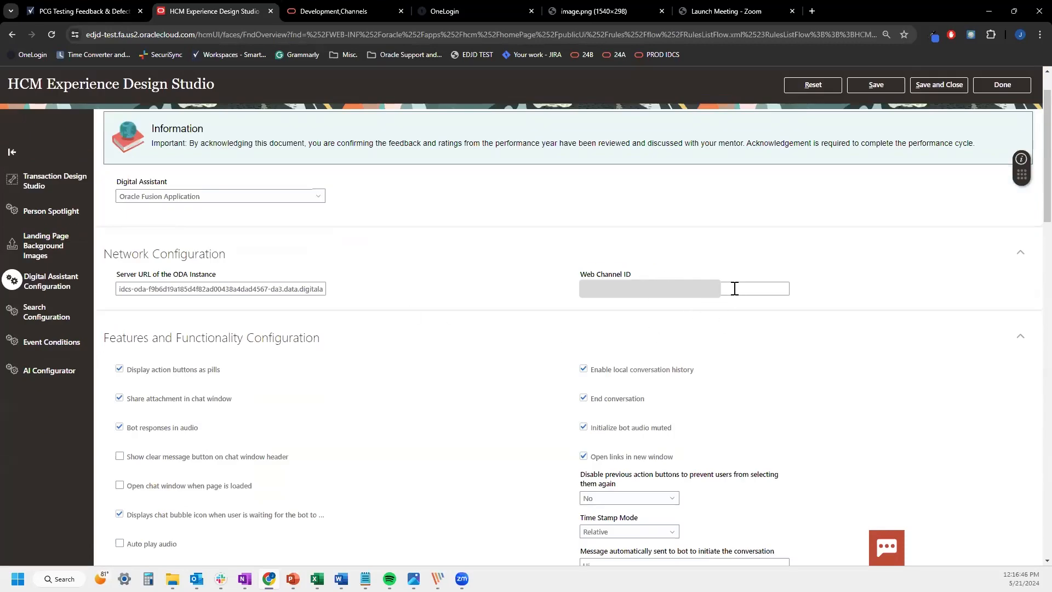
left_click(723, 287)
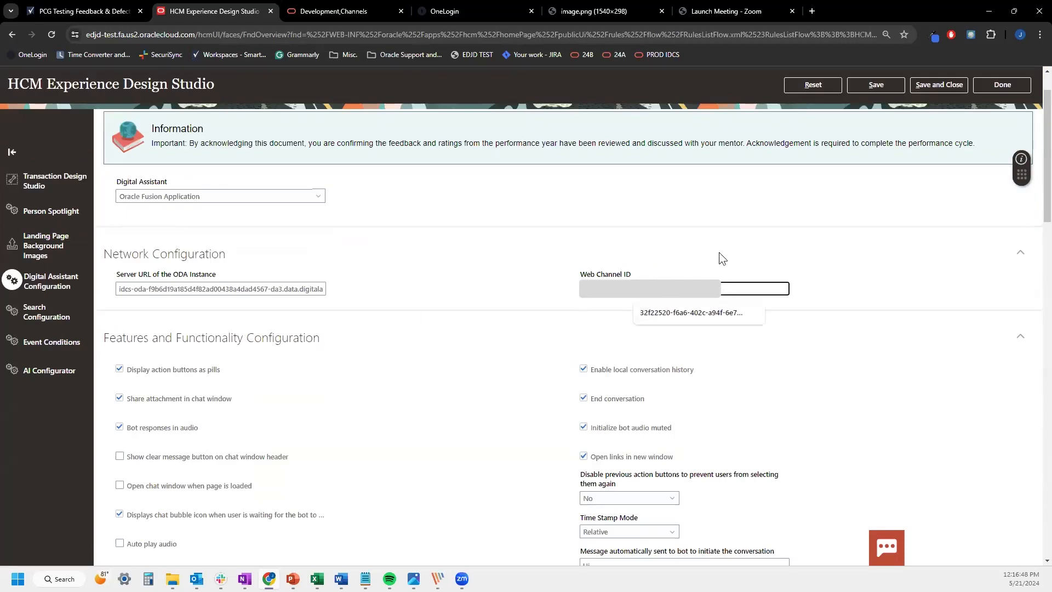
left_click(687, 246)
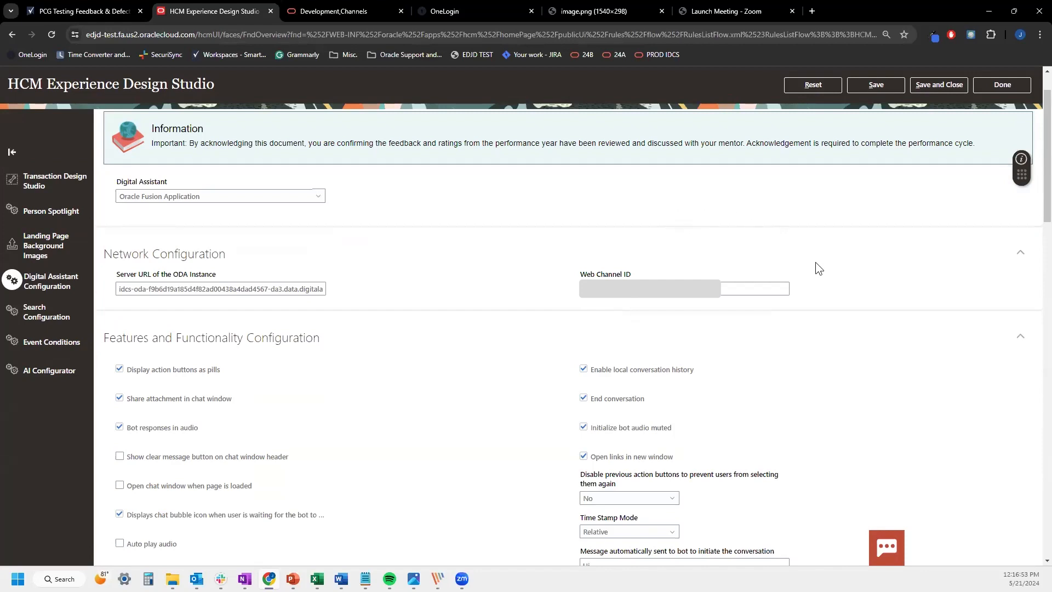
left_click(727, 290)
left_click(441, 360)
key("ctrl+Tab")
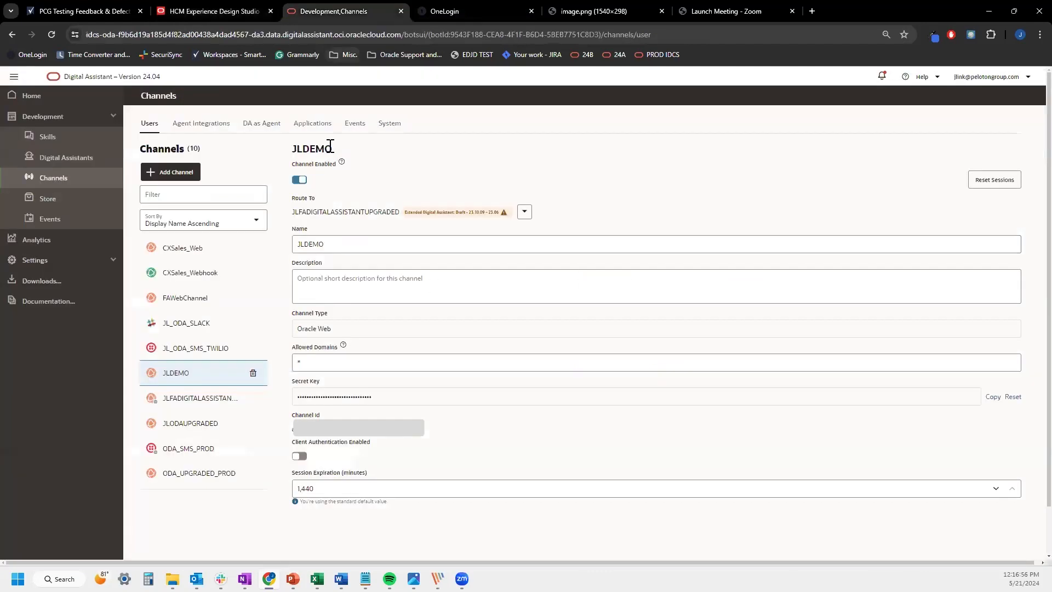
key("ctrl+shift+Tab")
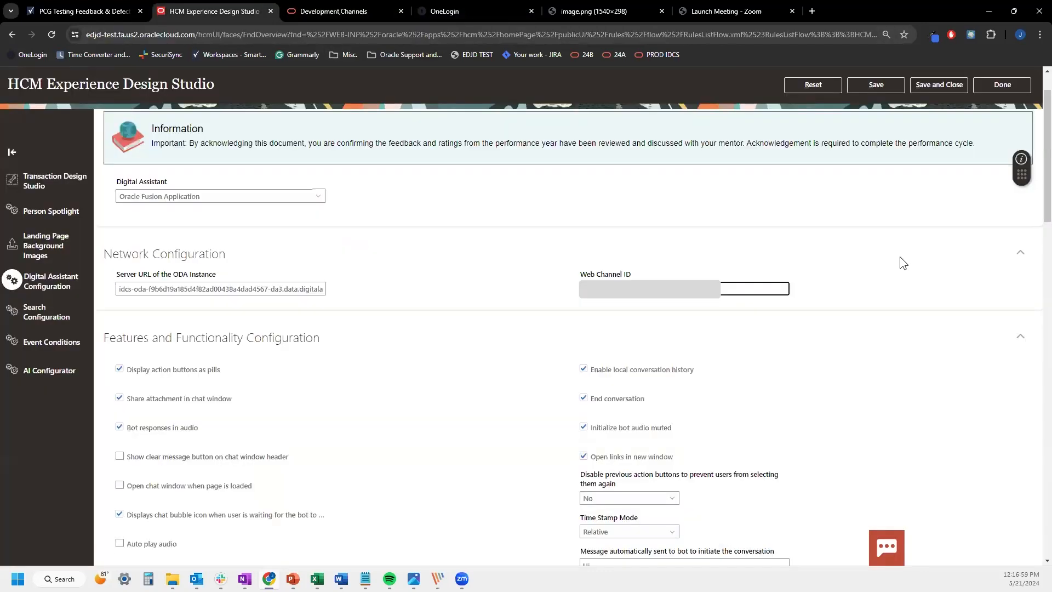
left_click(23, 77)
left_click(56, 95)
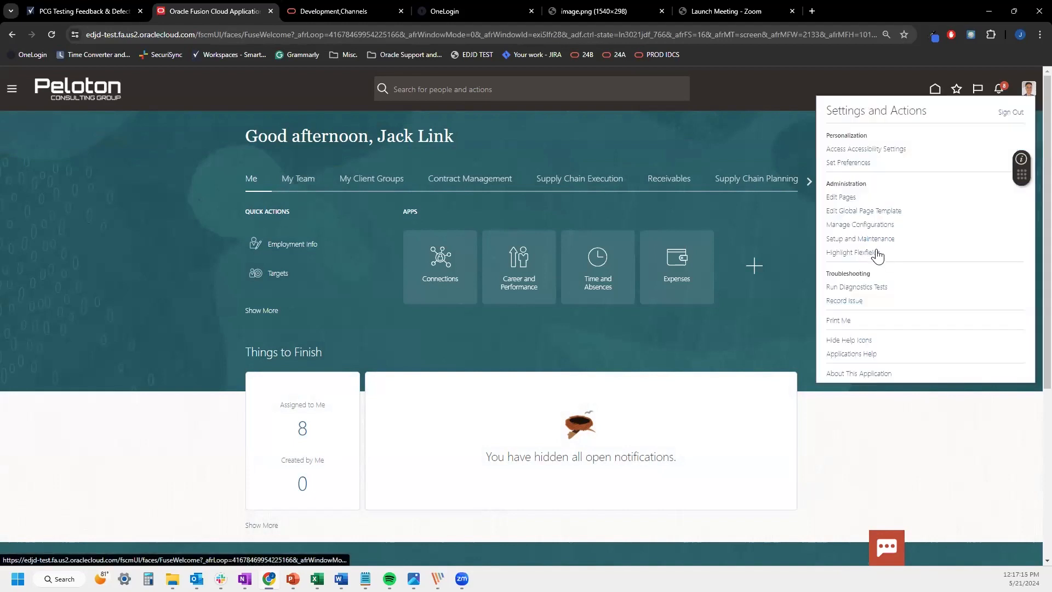
Find and open the Manage Administrator Profile Values task in Setup and Maintenance
left_click(874, 239)
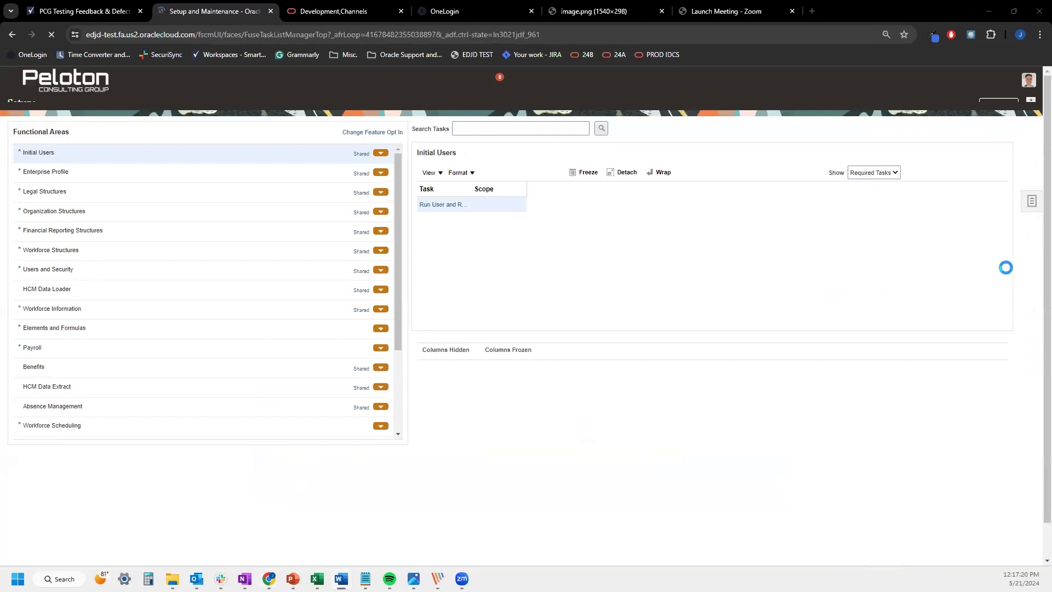
left_click(888, 218)
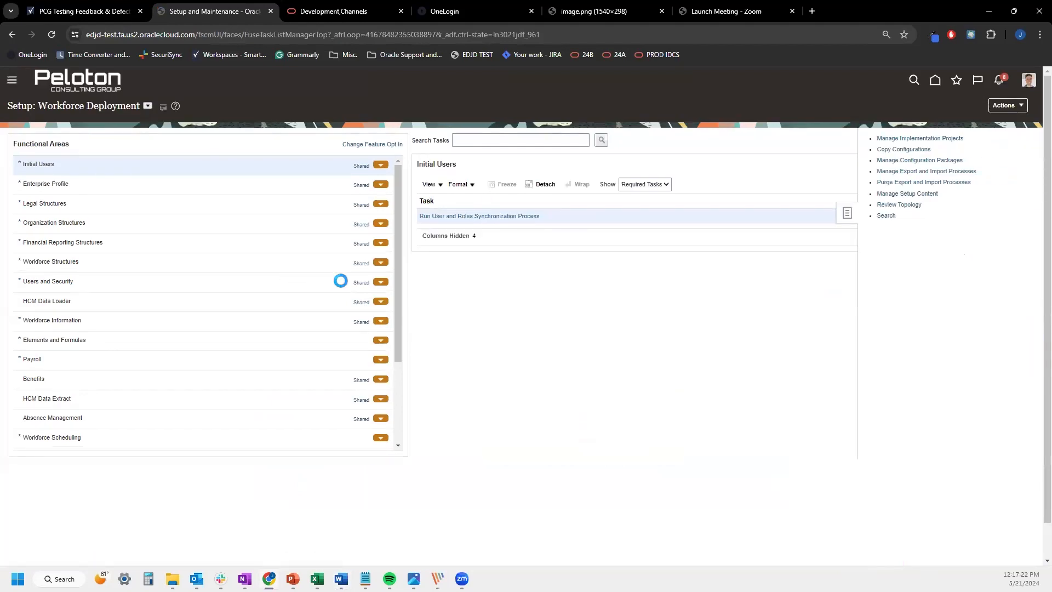
left_click(329, 143)
type("Manage Administrator Profile Values")
key("Return")
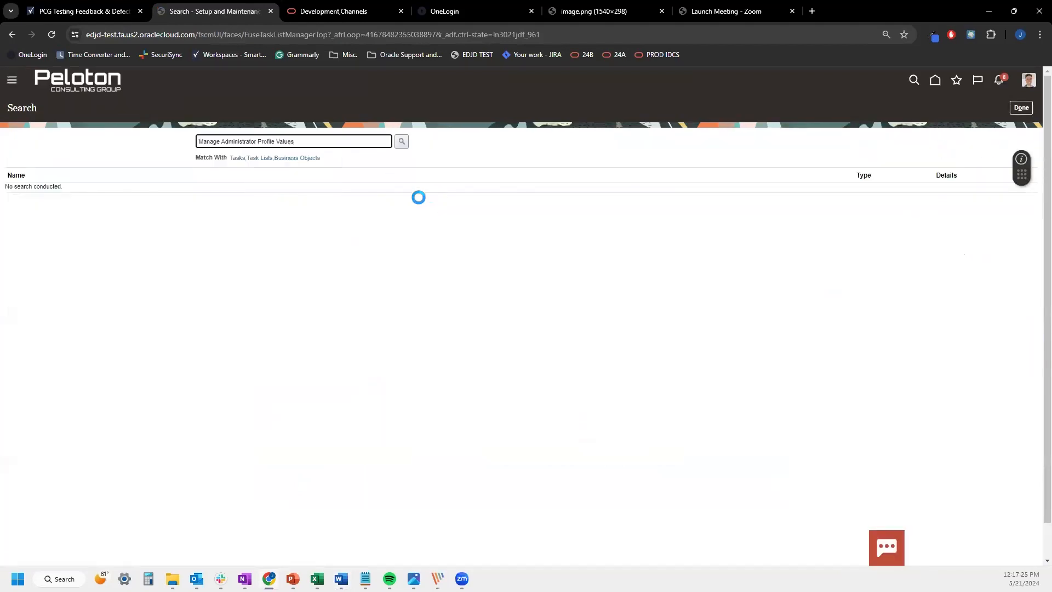
left_click(77, 190)
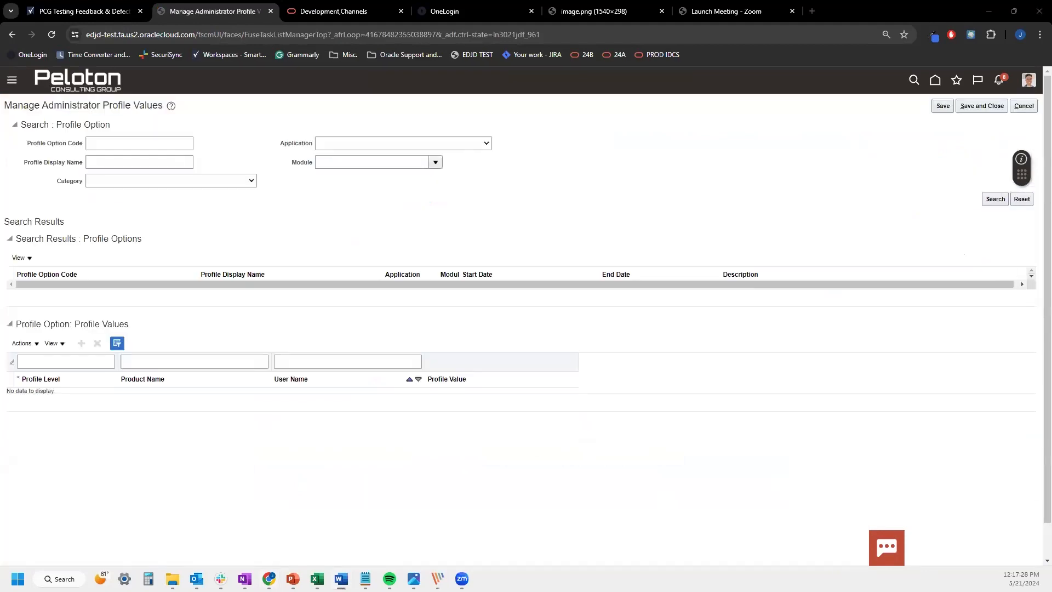
Set FA_ENABLE_DIGITAL_ASSISTANT's Site profile value to Y, save and close
left_click(121, 145)
type("FA_ENABLE_DIGITAL_ASSISTANT")
key("Return")
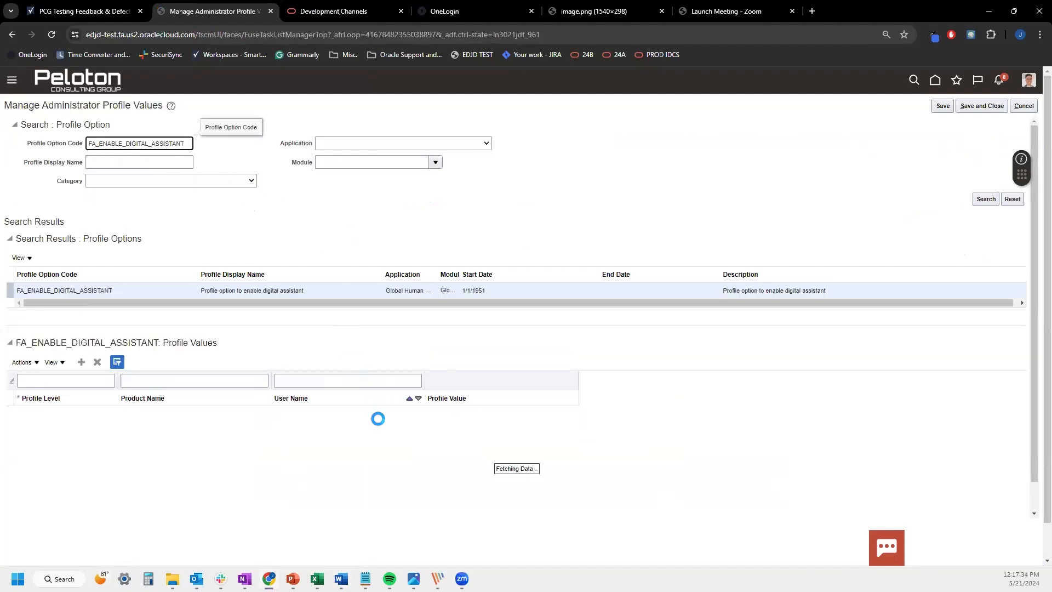
left_click(301, 403)
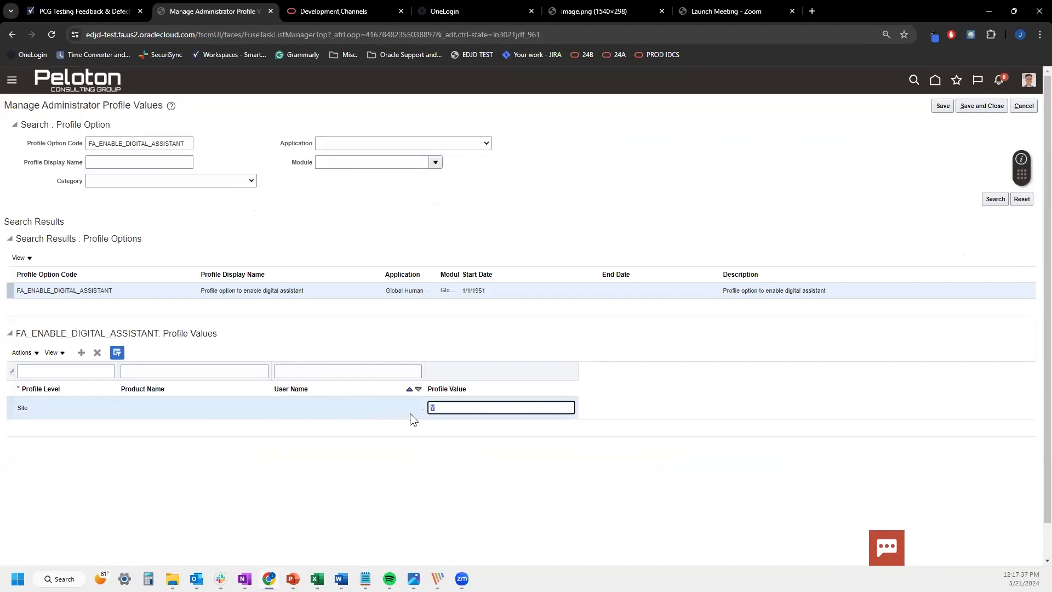
left_click(455, 409)
left_click(958, 109)
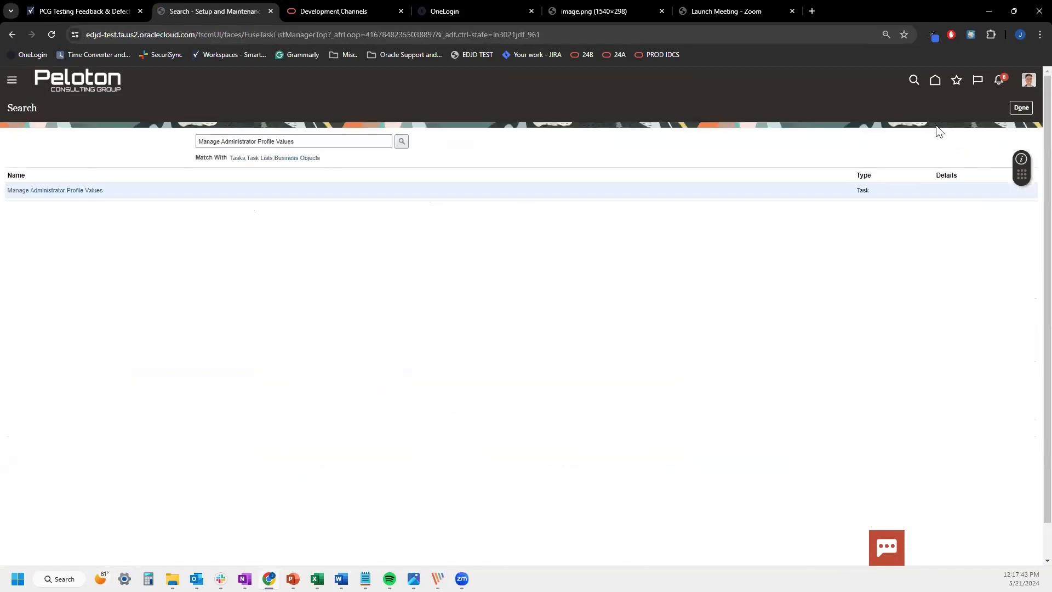
left_click(1015, 109)
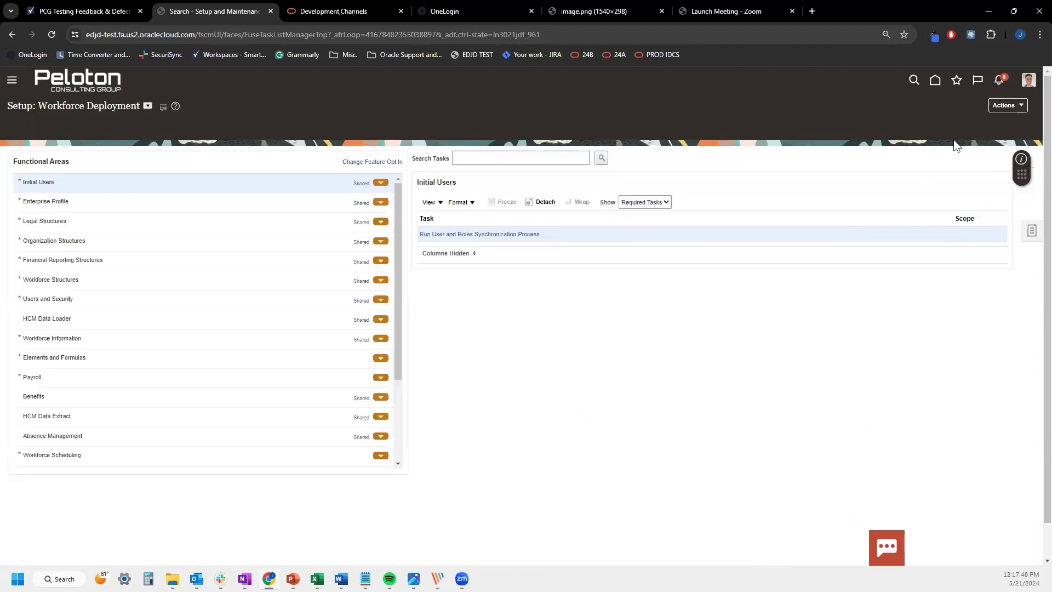
Go to the Fusion home page, open the Ask chat, then end the conversation
left_click(936, 87)
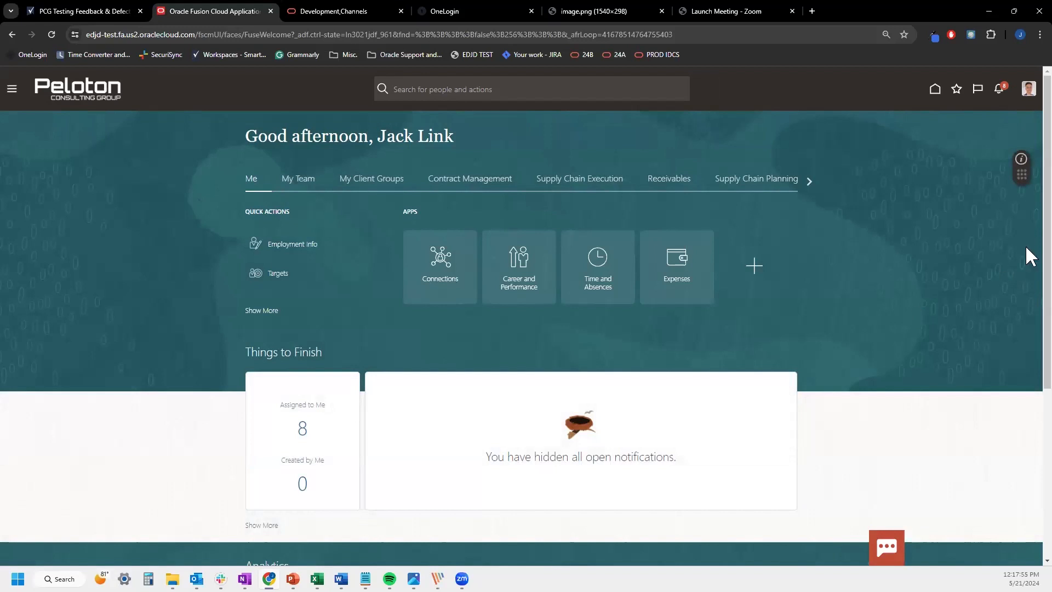
left_click(890, 545)
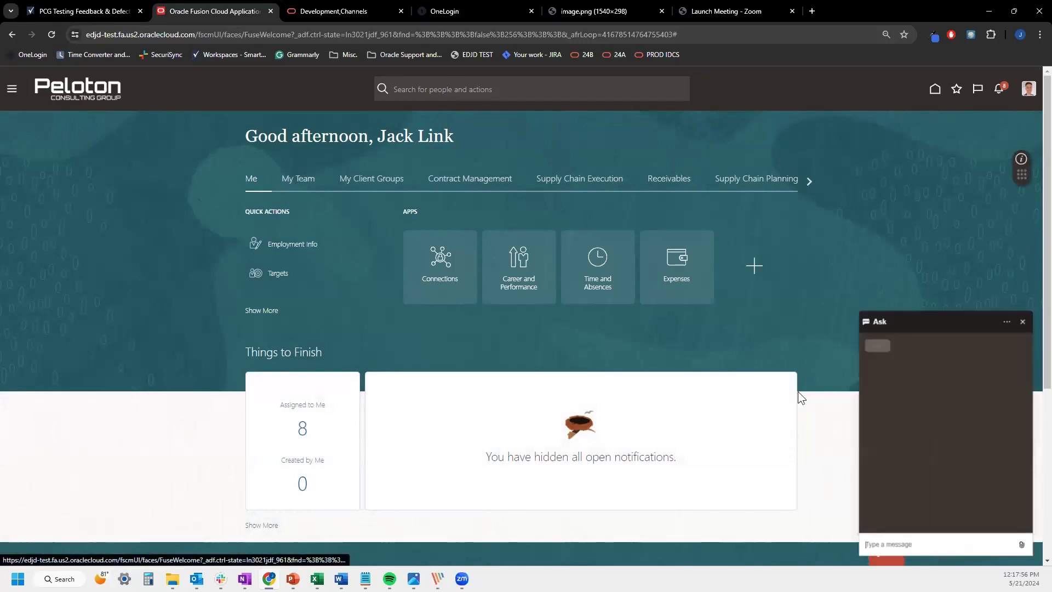
key("Escape")
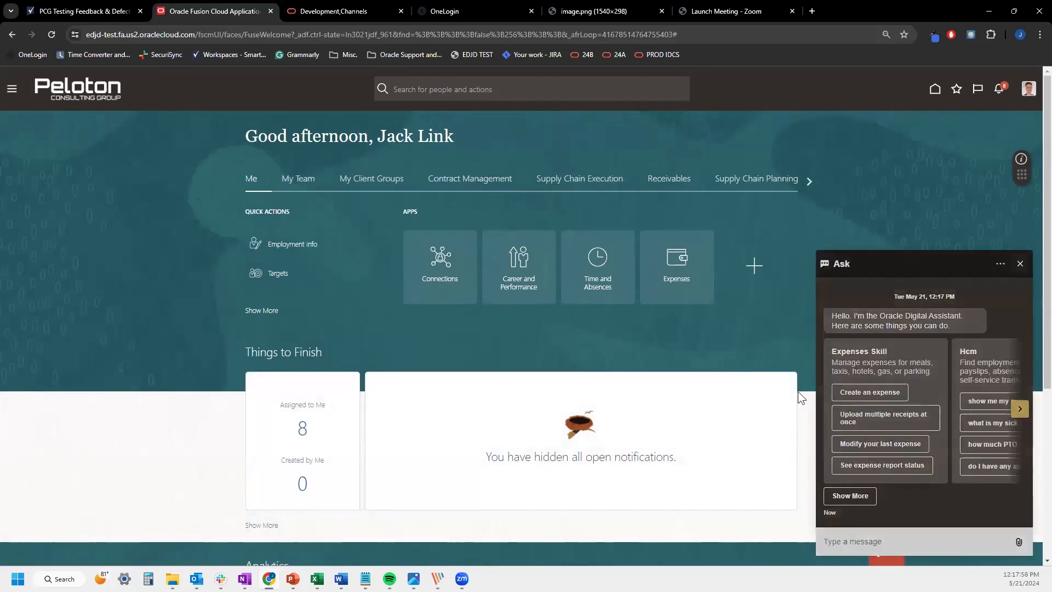
key("Return")
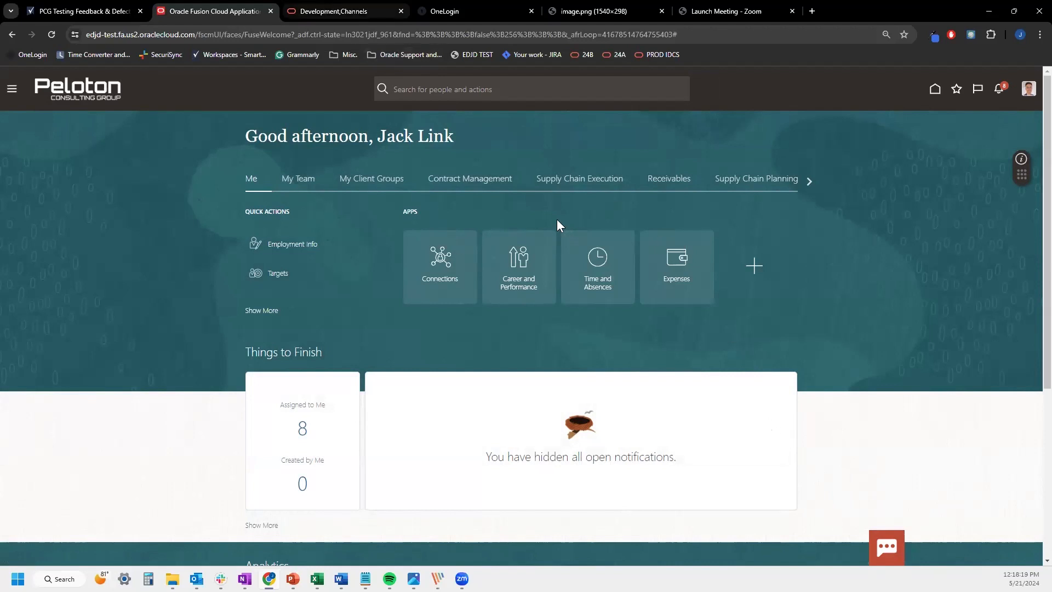
Reopen the Ask chat on the home page, then switch to the Digital Assistant tab
key("ctrl+Tab")
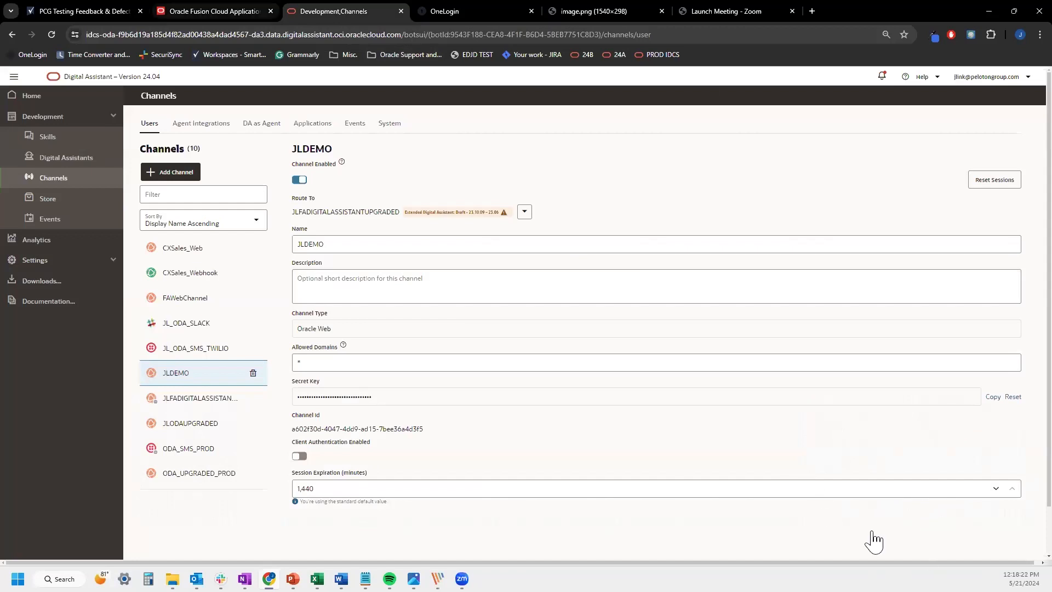
key("ctrl+shift+Tab")
left_click(934, 548)
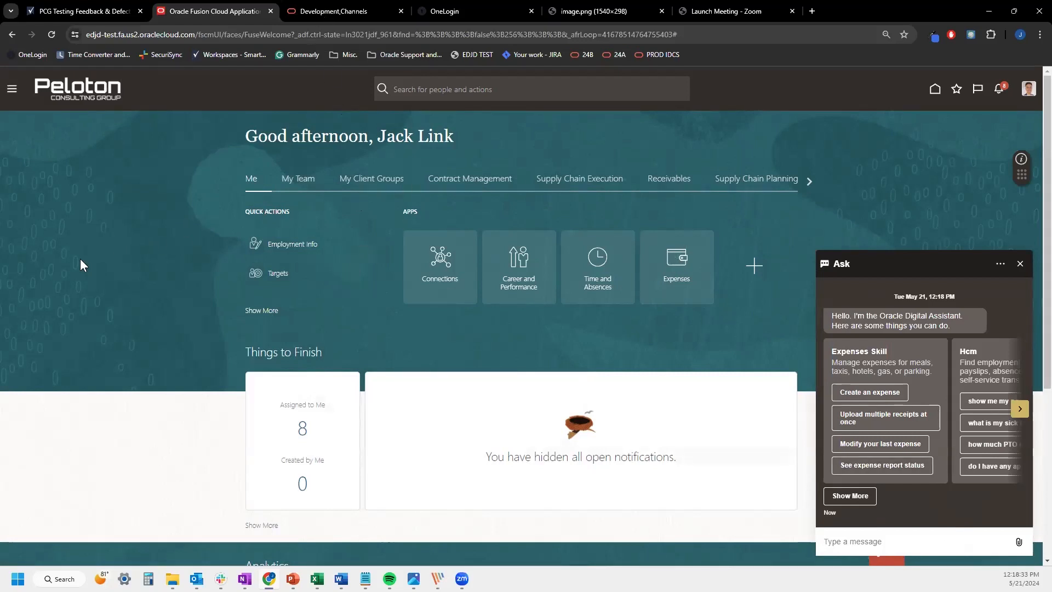
key("ctrl+Tab")
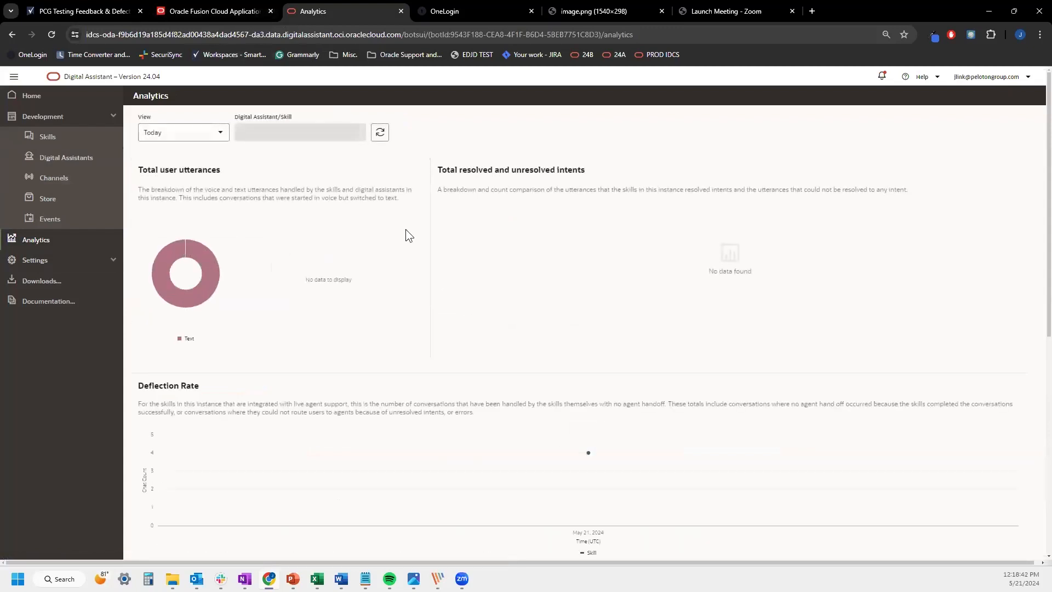
Confirm Analytics shows 17 total user utterances today, then return to the Fusion home page
scroll(359, 287, "down", 3)
scroll(360, 293, "down", 2)
scroll(321, 299, "up", 4)
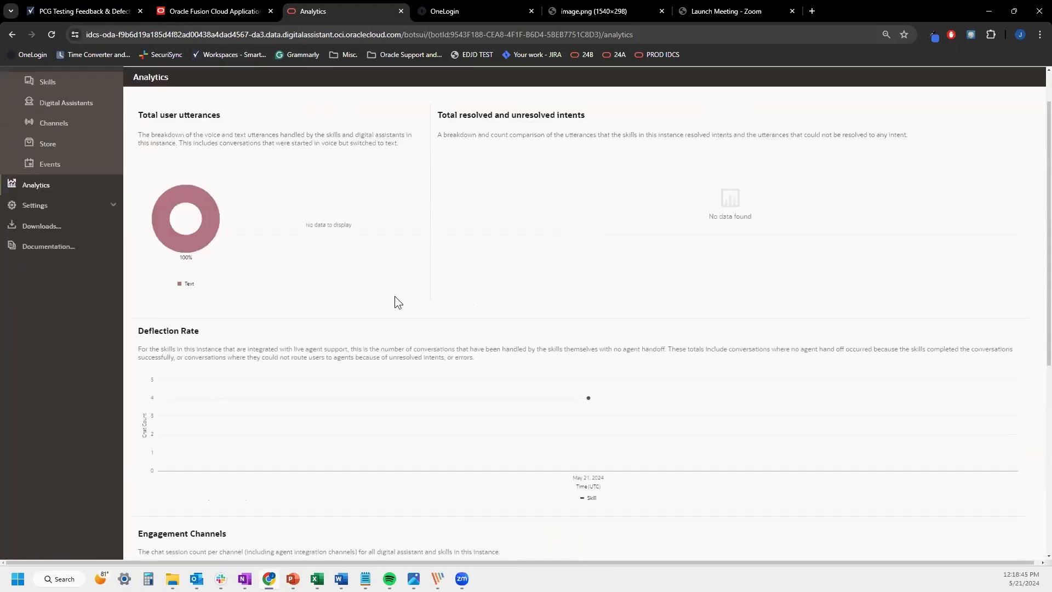
scroll(398, 302, "up", 1)
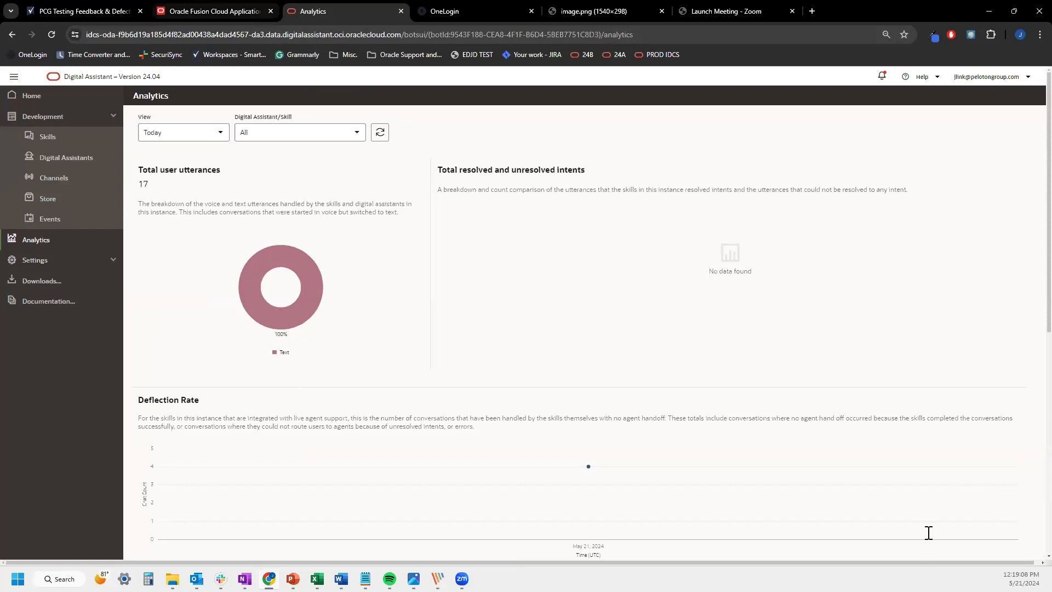
key("ctrl+shift+Tab")
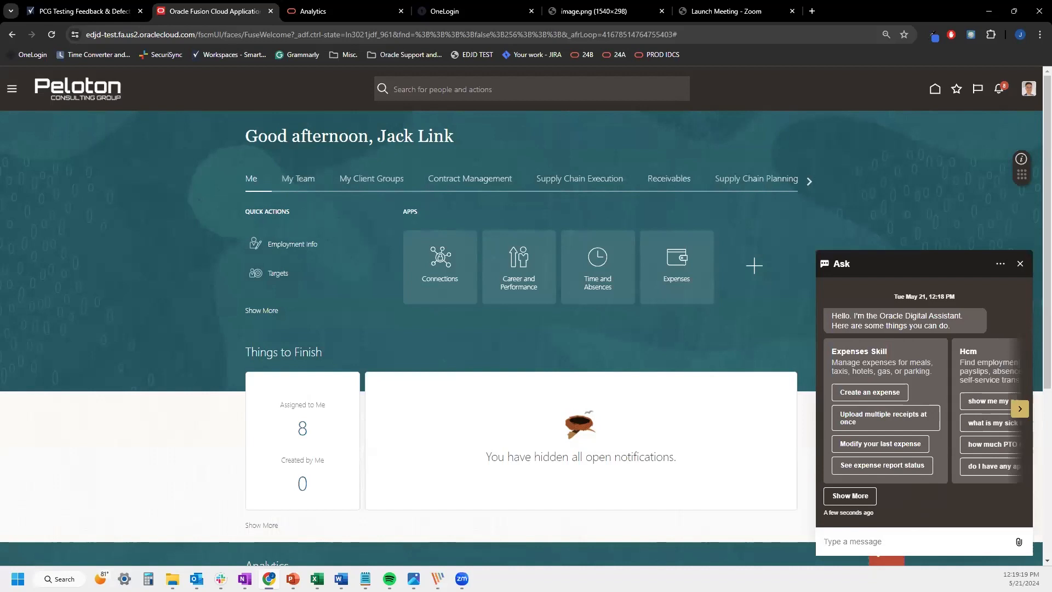
Close the Ask chat panel and confirm ending the conversation, returning to the Fusion home page
left_click(1020, 263)
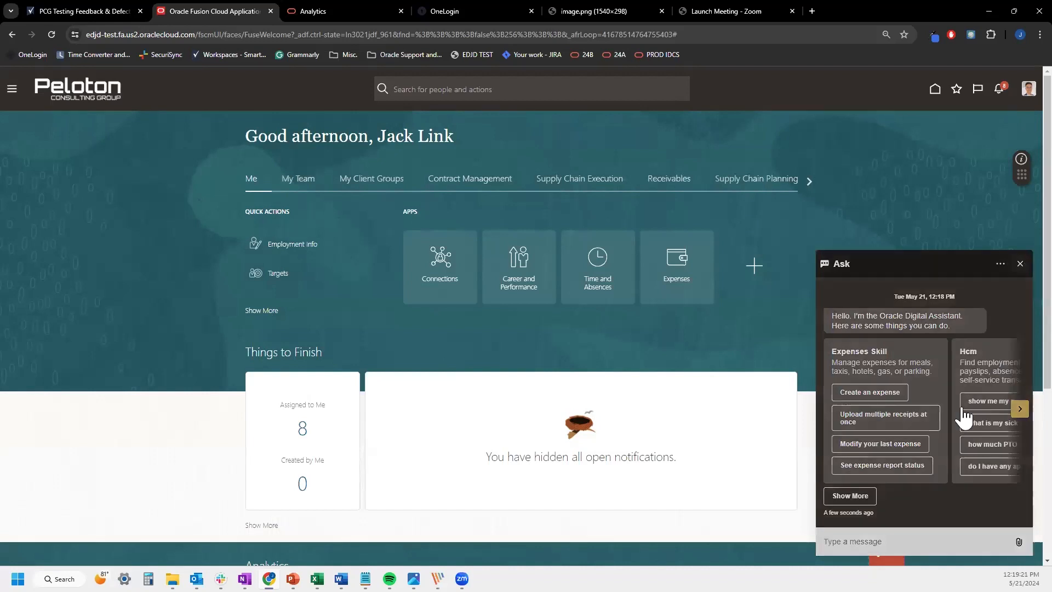
left_click(968, 415)
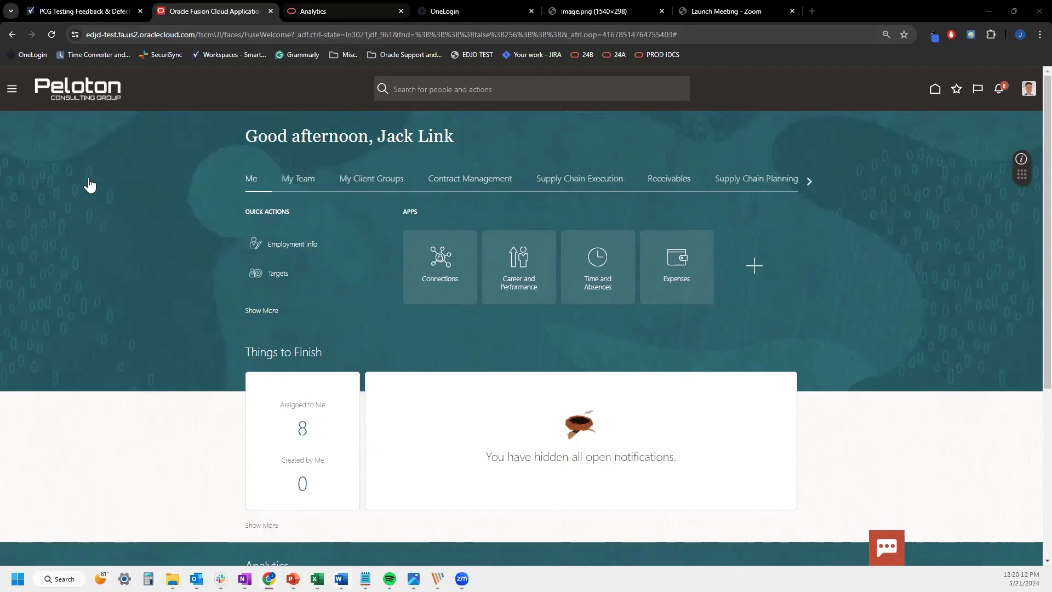
Review the HcmV2 skill details (version 24.04.01, invocation Hcm), then return to the PowerPoint presentation
key("ctrl+Tab")
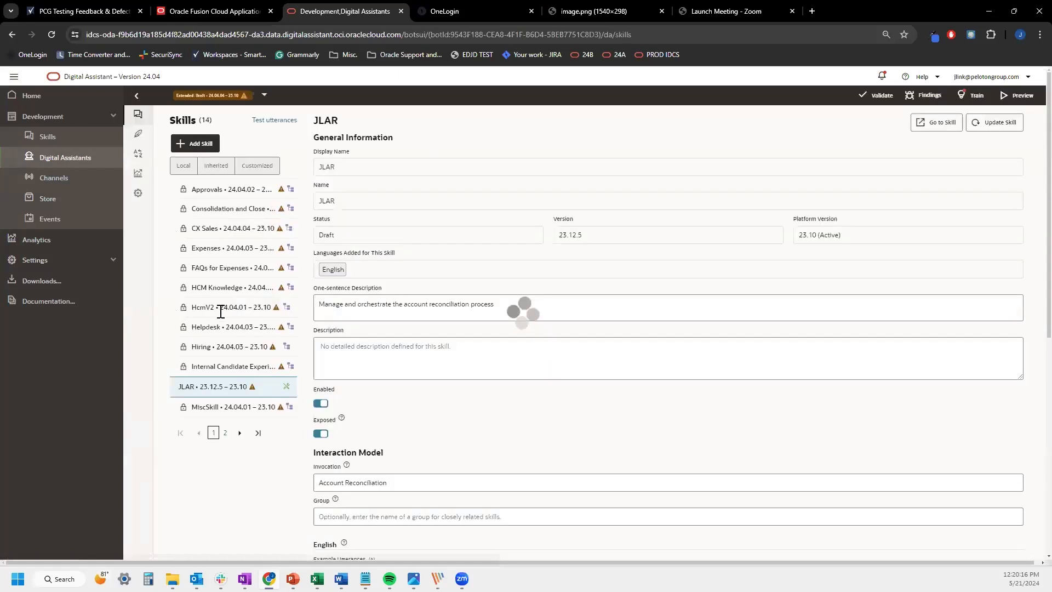
left_click(204, 307)
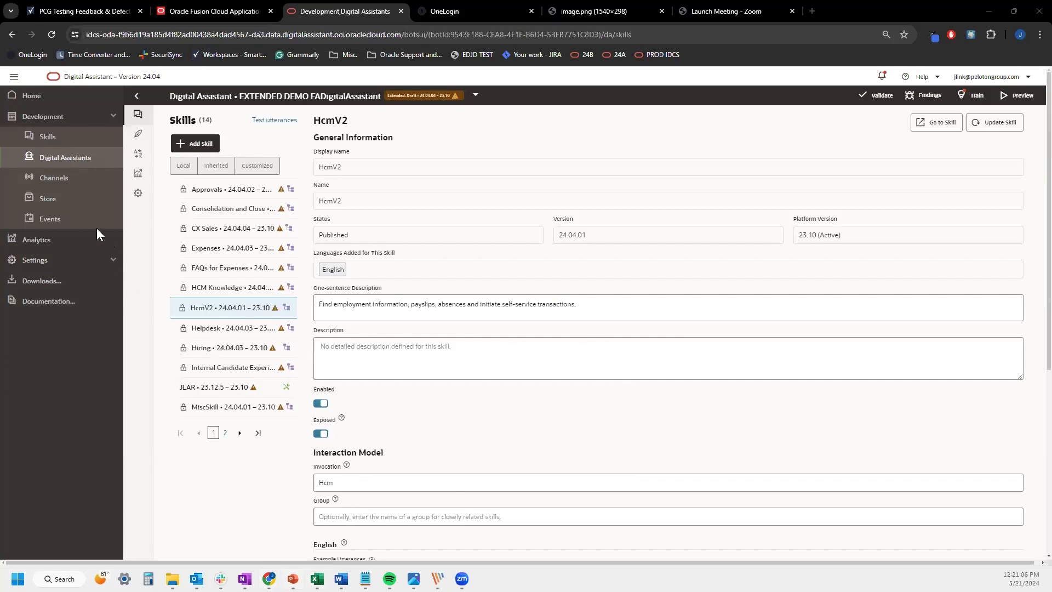
key("alt+Tab")
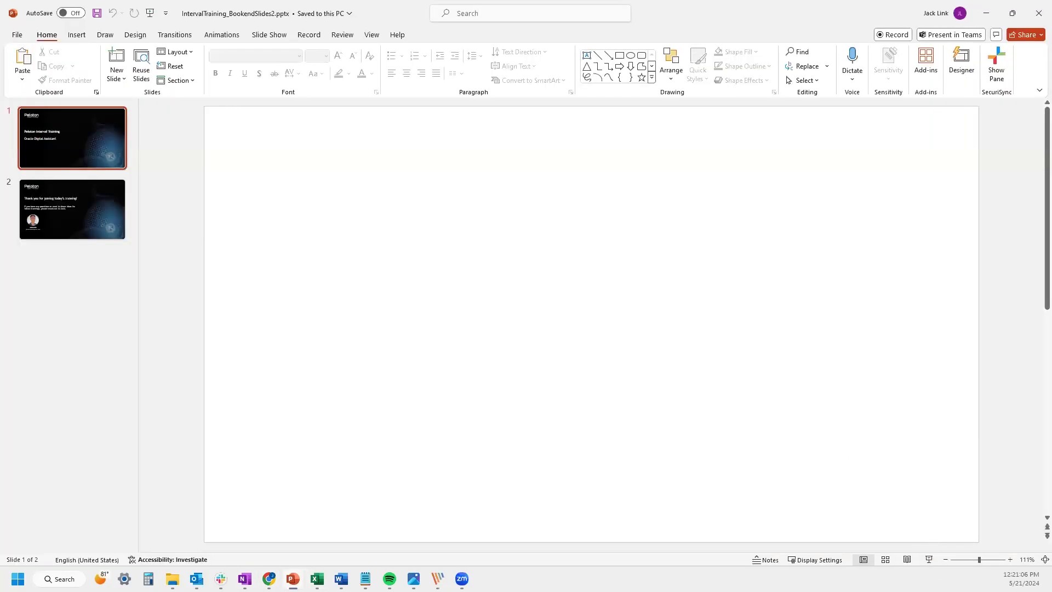